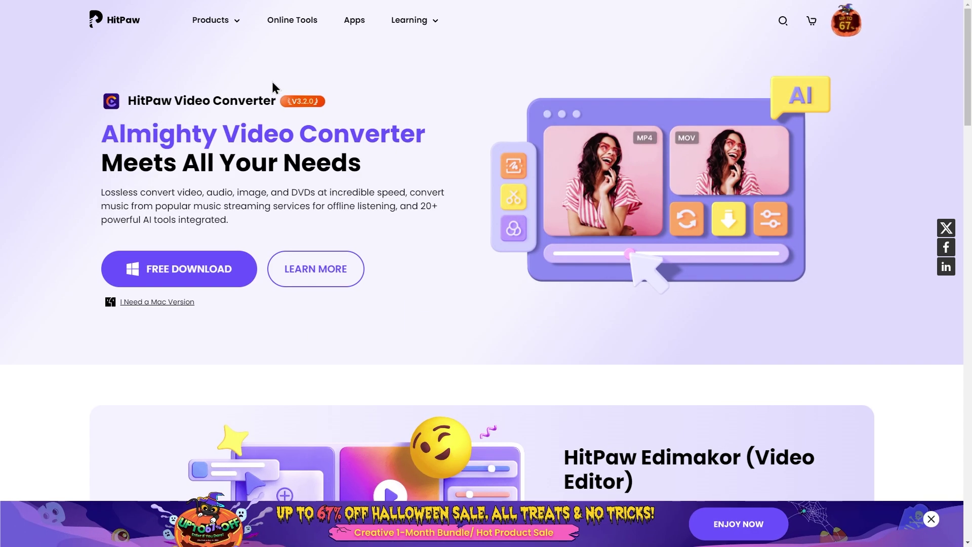
Go to the HitPaw Photo Enhancer page under Products' Photo AI tools and launch the app.
mouse_move(233, 29)
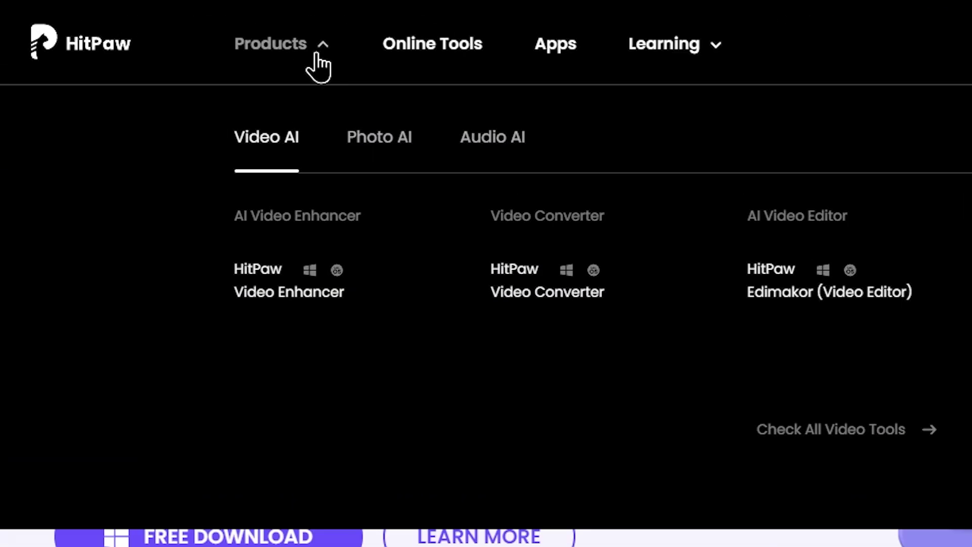
click(377, 144)
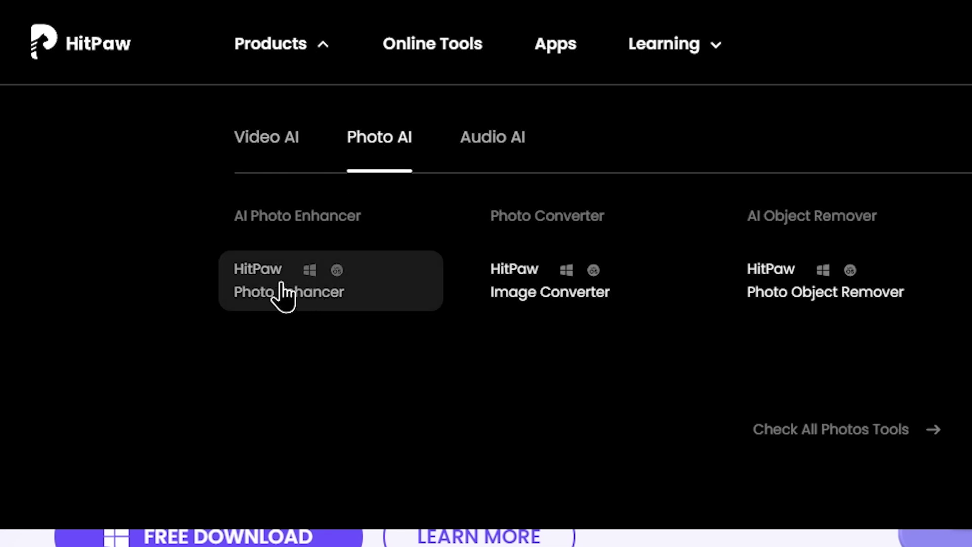
click(308, 297)
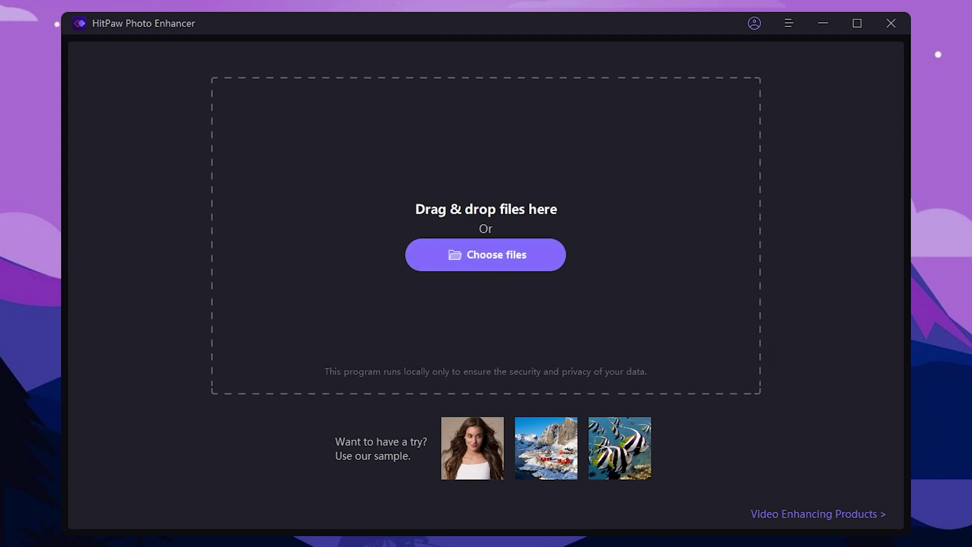
Drag Damaged Original from the Sample Images folder onto the enhancer's drop zone.
key(alt+Tab)
drag(594, 231, 585, 309)
click(393, 459)
drag(375, 430, 477, 242)
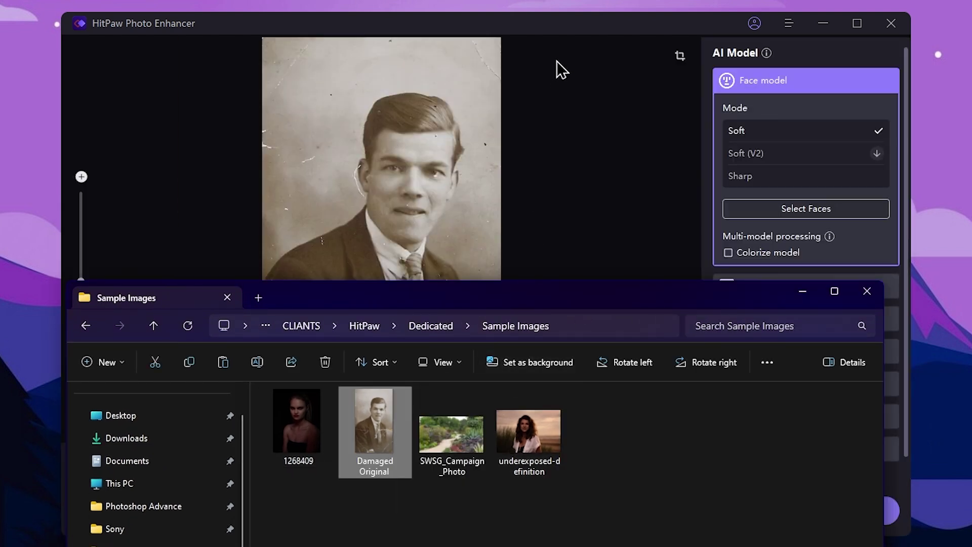
click(558, 76)
Zoom in and pan to the old man's face and eyes to inspect the scratches.
scroll(392, 367, up, 5)
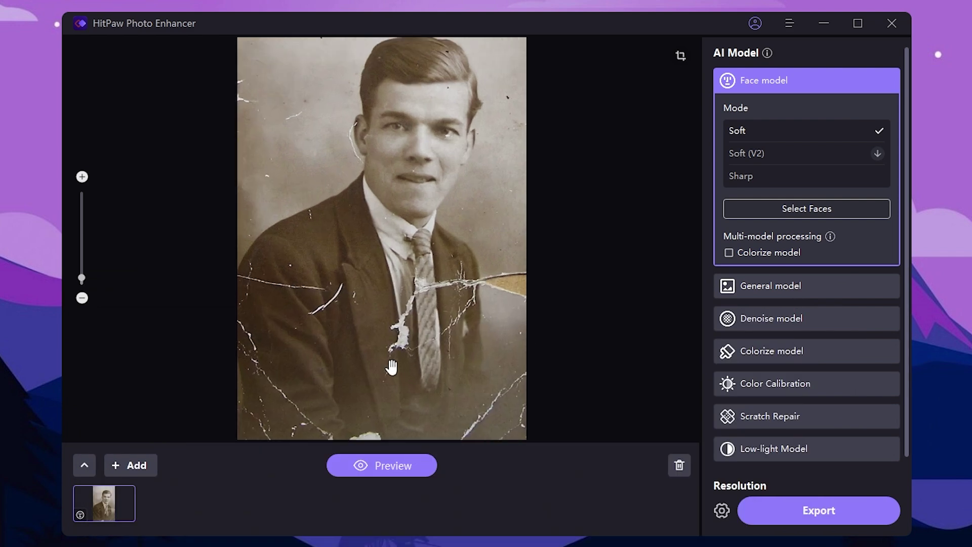
drag(428, 207, 450, 313)
scroll(447, 343, up, 3)
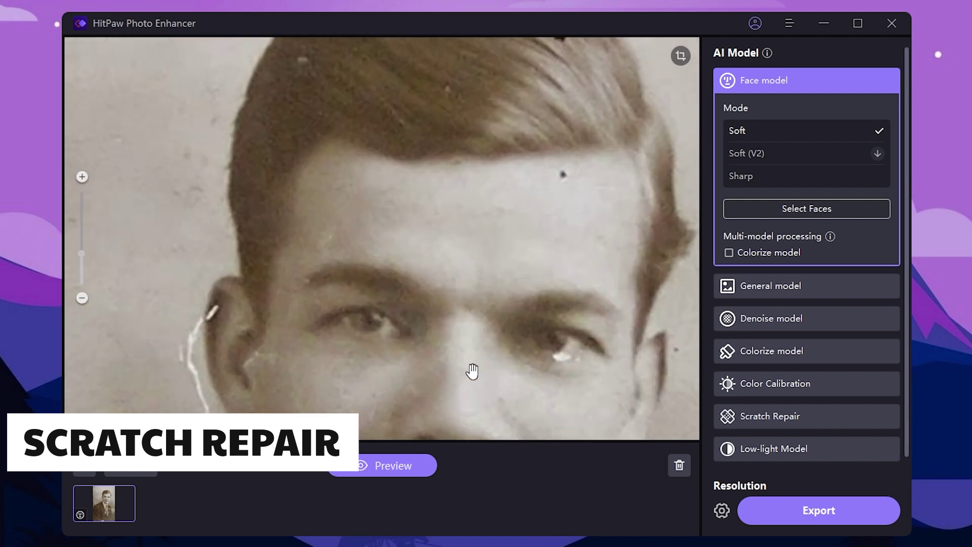
drag(460, 376, 455, 284)
scroll(379, 253, up, 1)
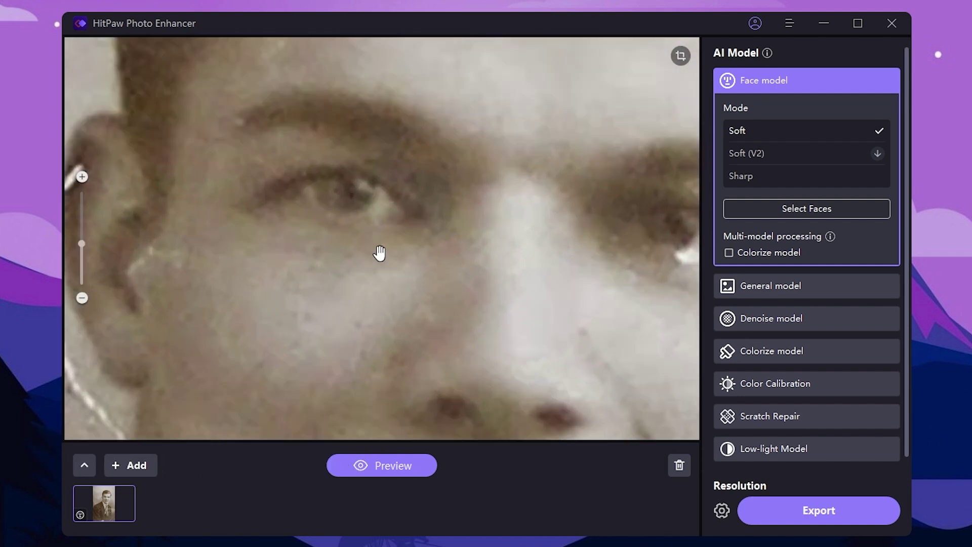
scroll(364, 227, down, 5)
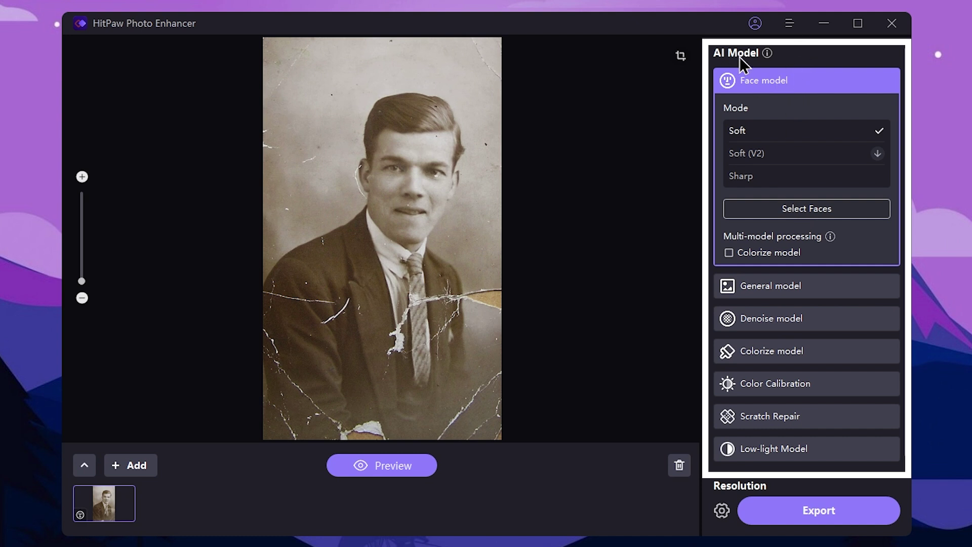
mouse_move(793, 90)
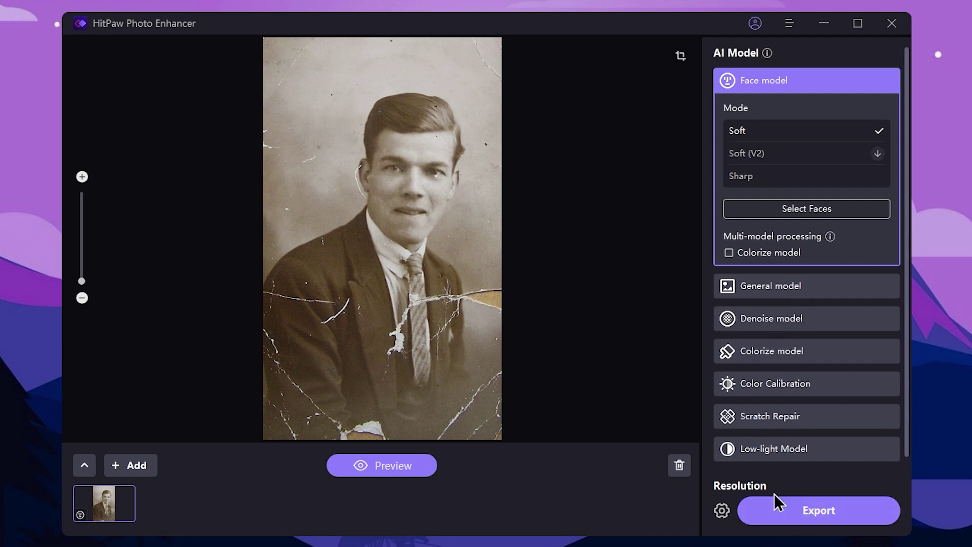
mouse_move(791, 426)
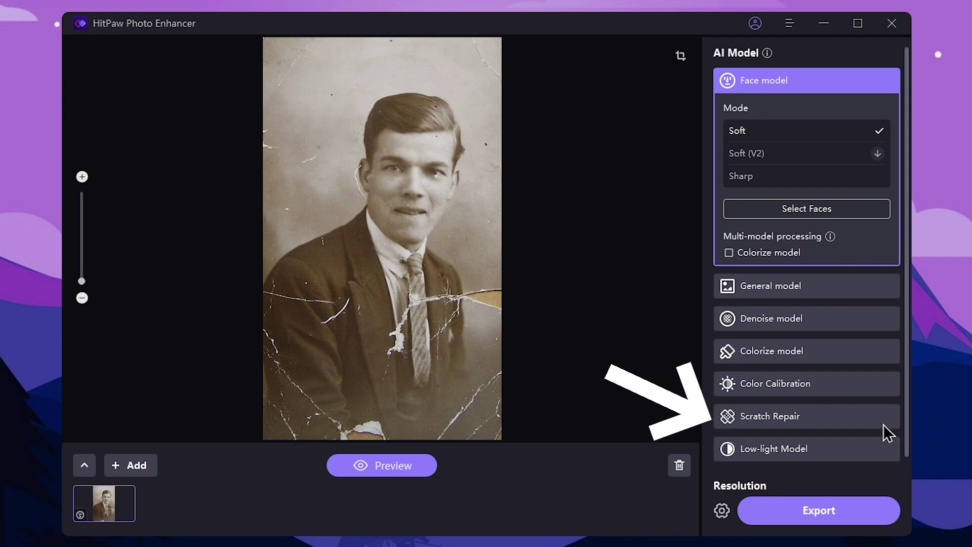
Choose Scratch Repair for the portrait, keeping the Face model ticked alongside it.
click(800, 425)
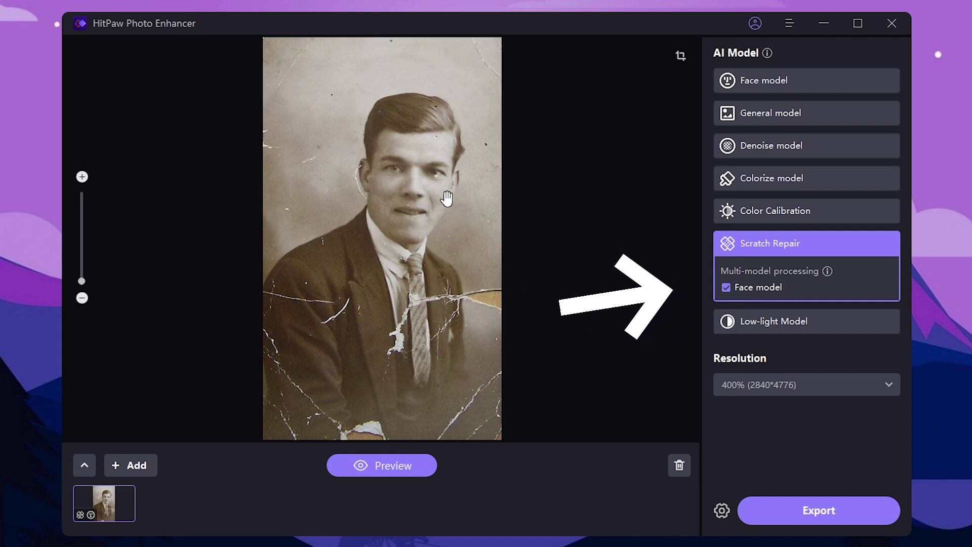
scroll(447, 198, up, 2)
scroll(447, 197, up, 3)
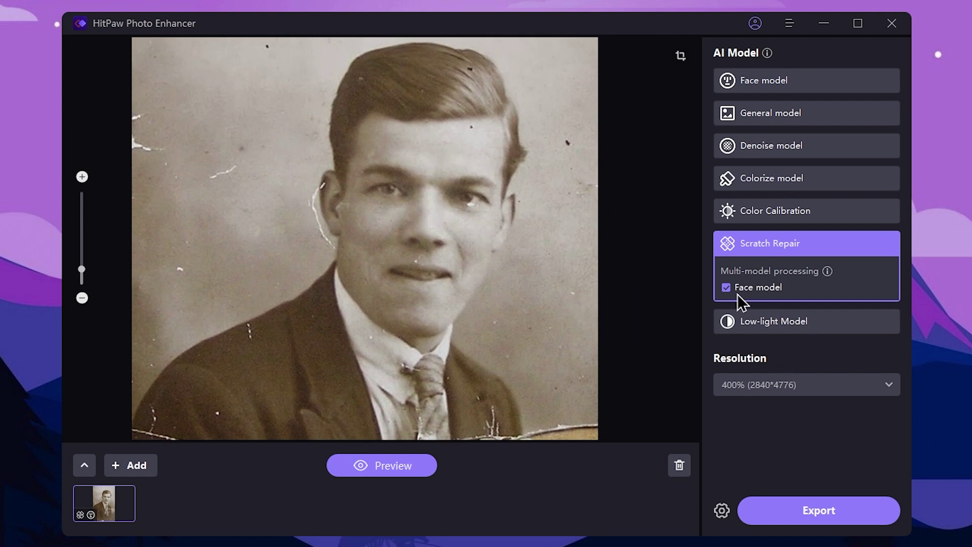
click(727, 288)
click(726, 287)
Set the output resolution to 800% (5680*9552).
click(807, 390)
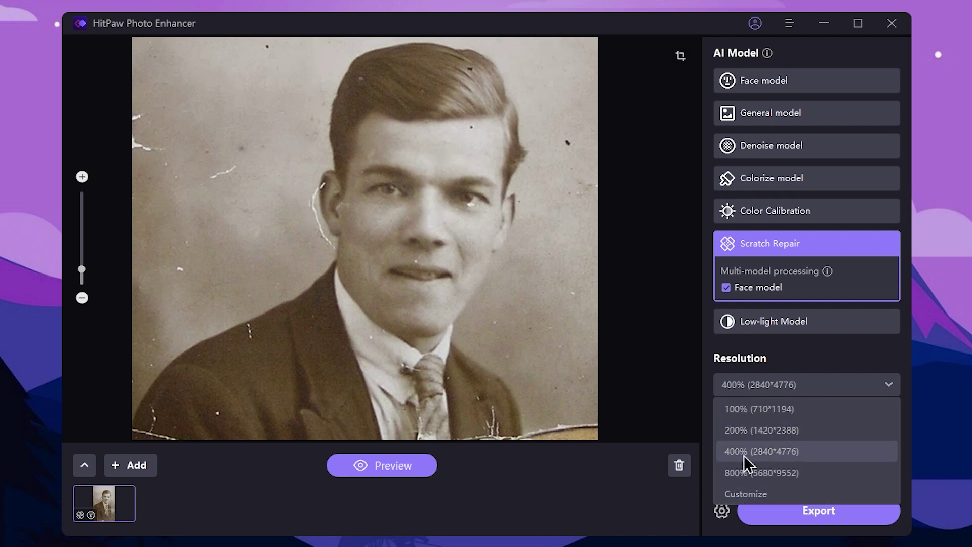
click(754, 473)
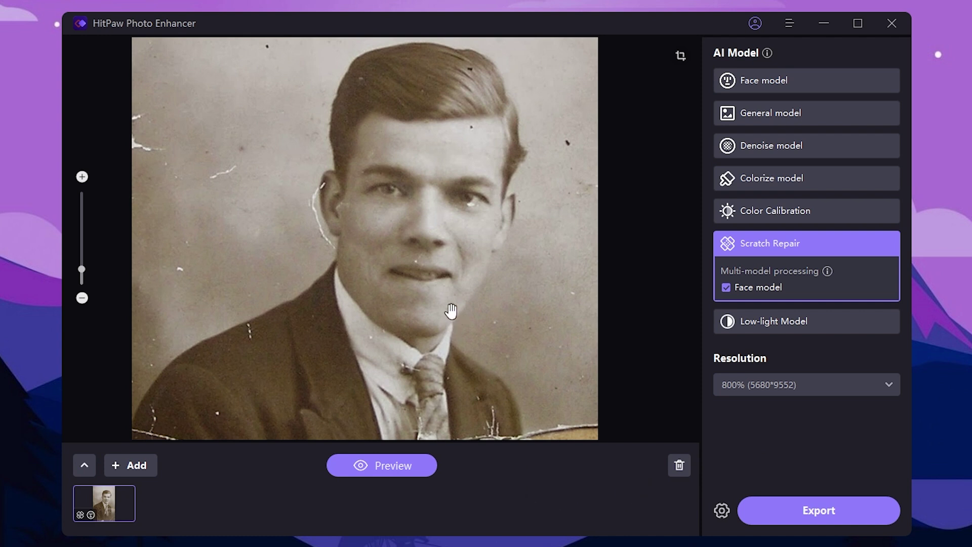
scroll(451, 311, down, 2)
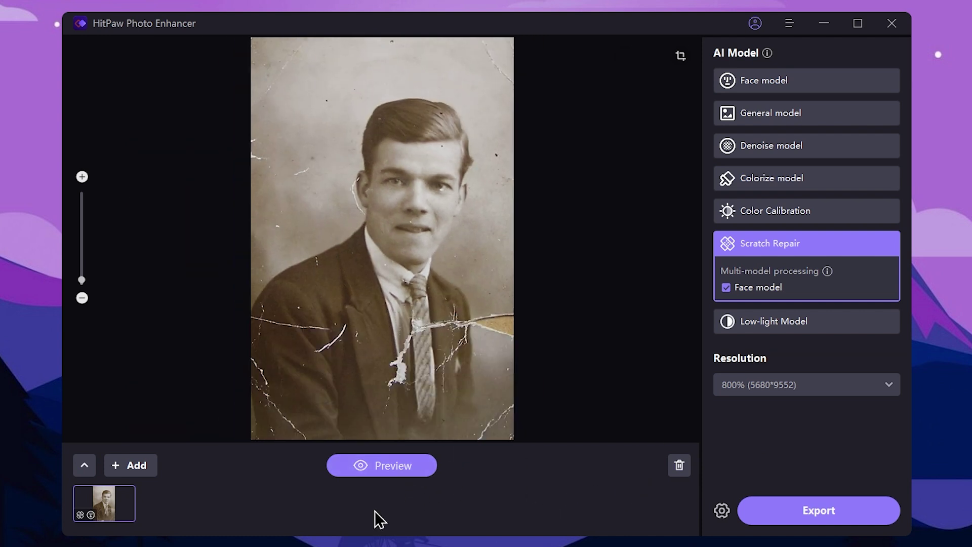
Preview the repair and compare before/after views, zooming from the jacket up to the face and nose.
click(405, 469)
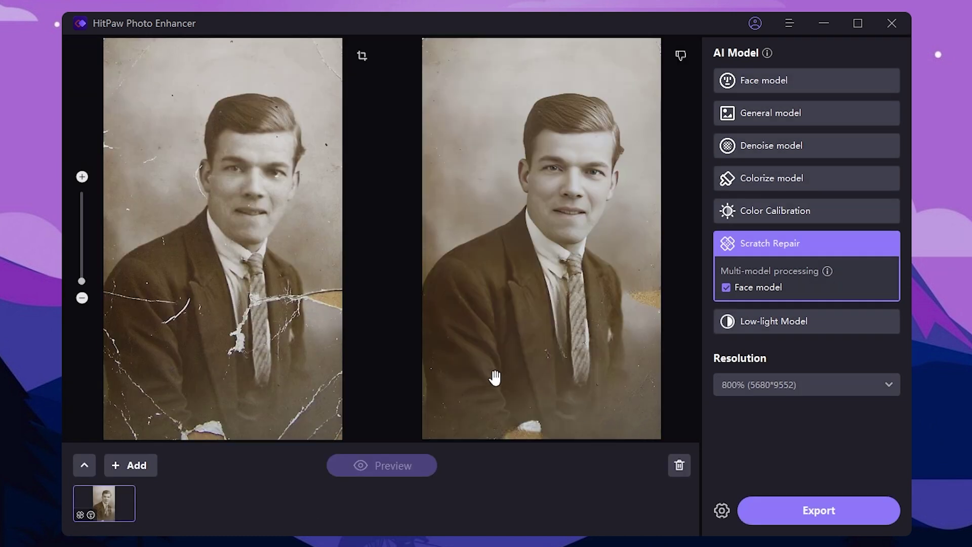
scroll(529, 363, up, 3)
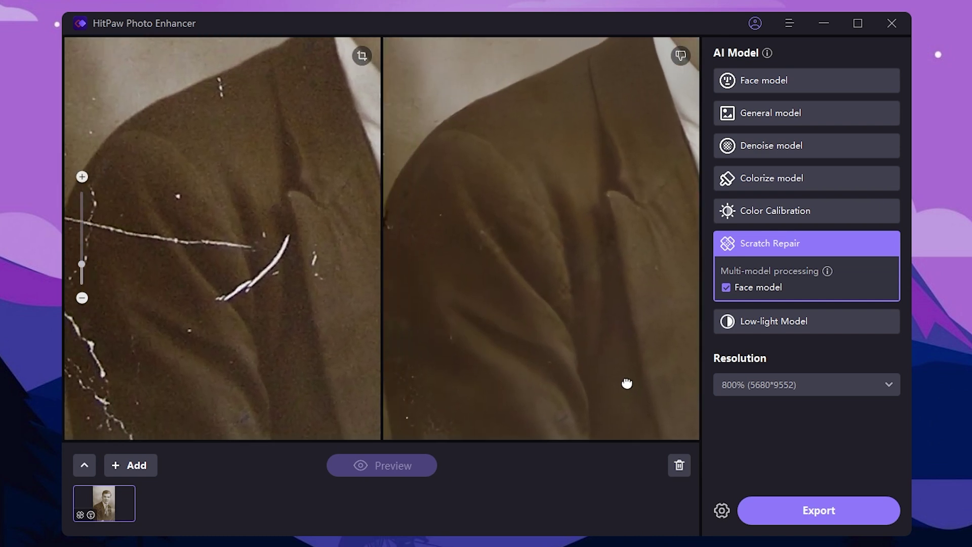
drag(627, 384, 597, 297)
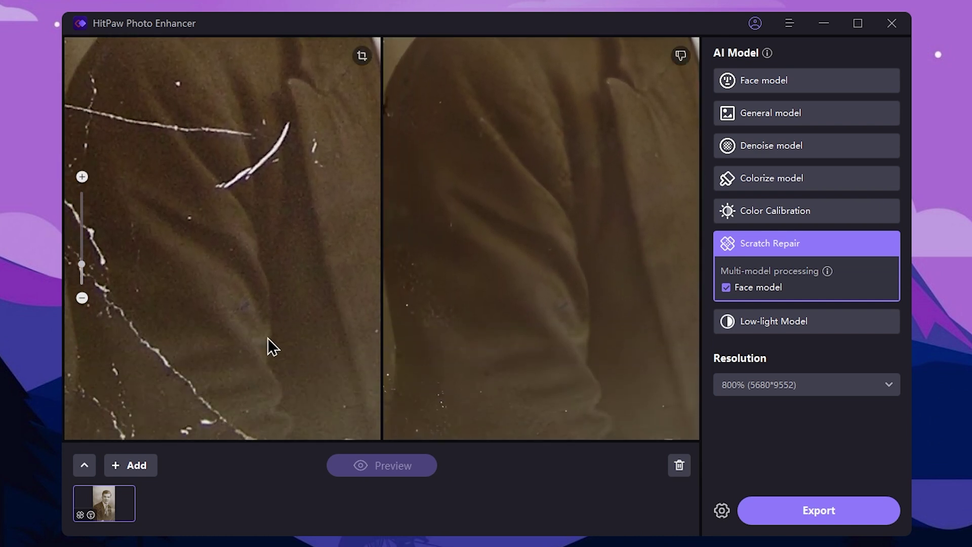
drag(516, 351, 532, 329)
scroll(619, 223, up, 1)
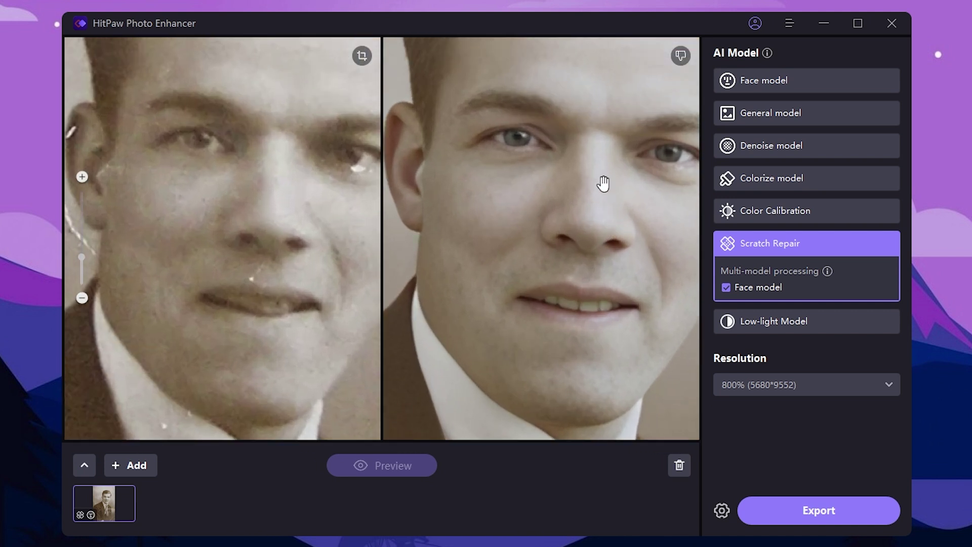
drag(604, 185, 579, 224)
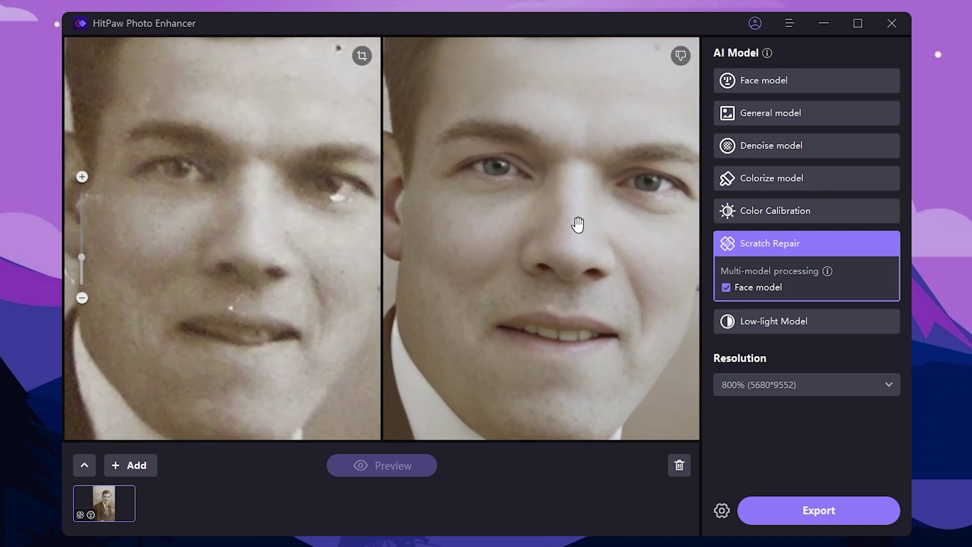
scroll(562, 323, up, 1)
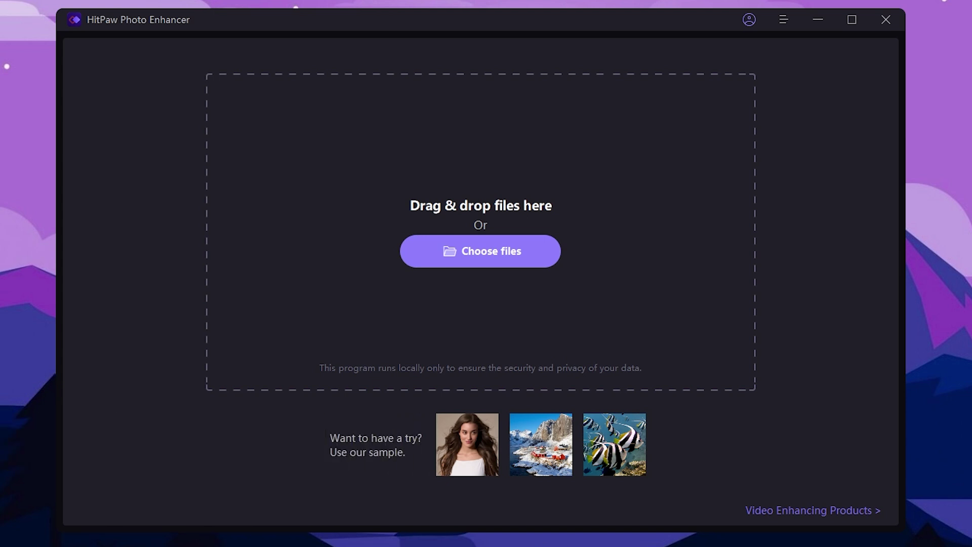
Load the dark house photo and pick the Low-light Model at 400% (4320*4456) resolution.
drag(661, 293, 662, 123)
click(799, 155)
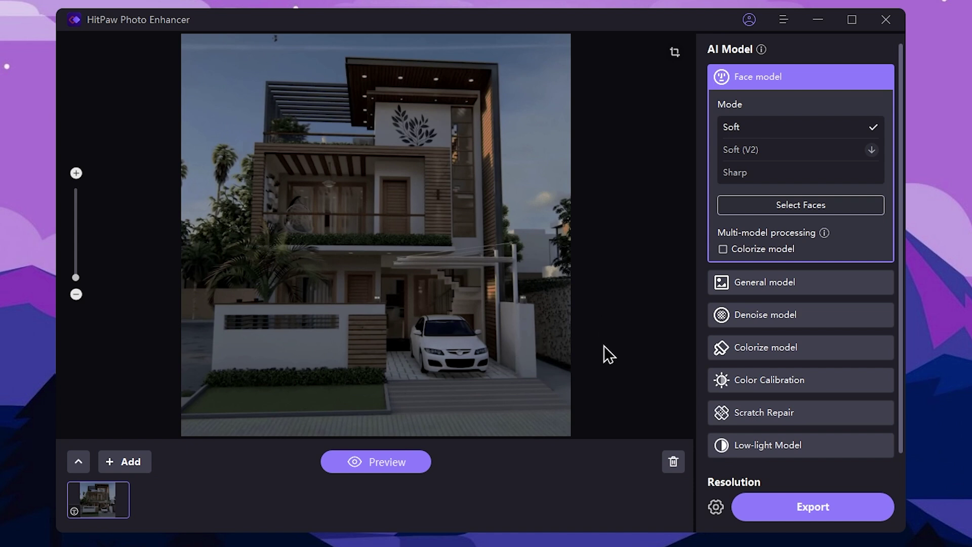
mouse_move(813, 456)
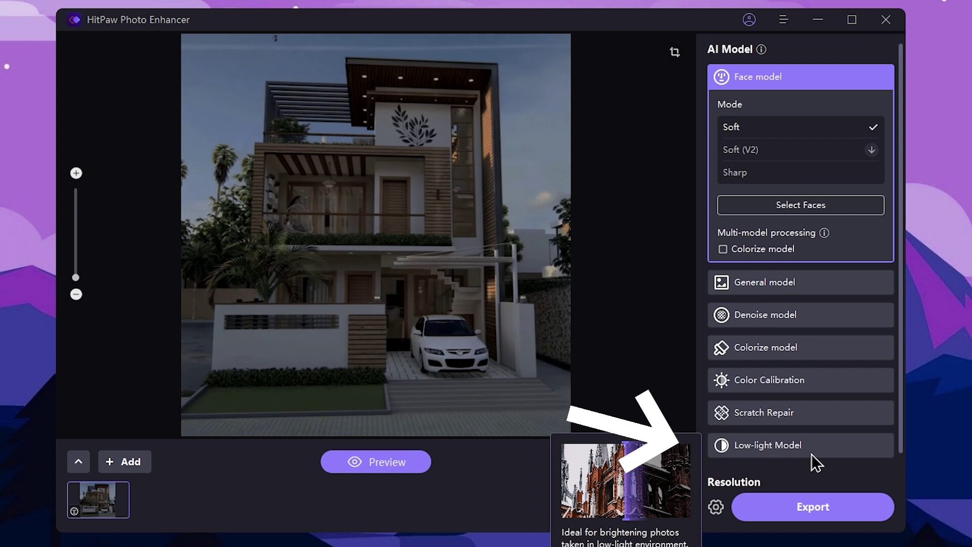
click(786, 448)
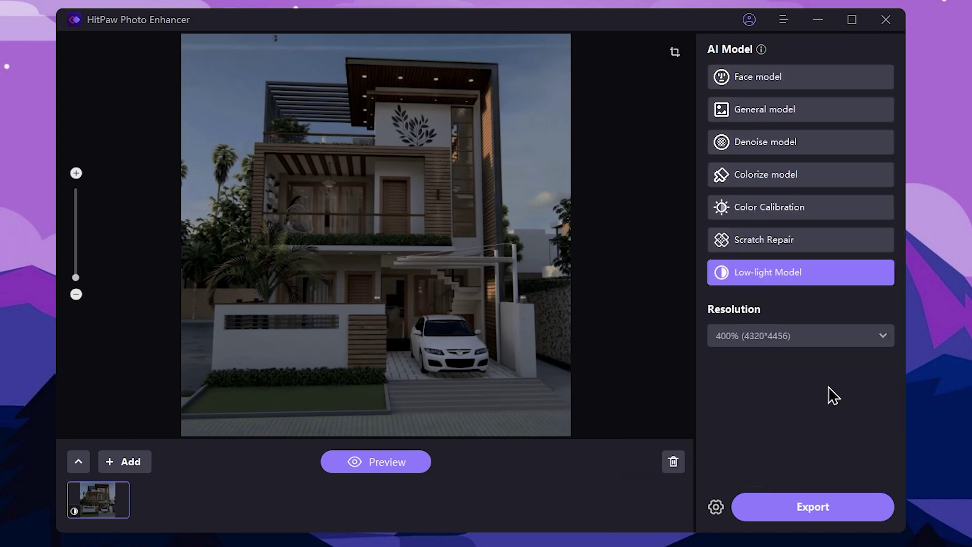
click(827, 343)
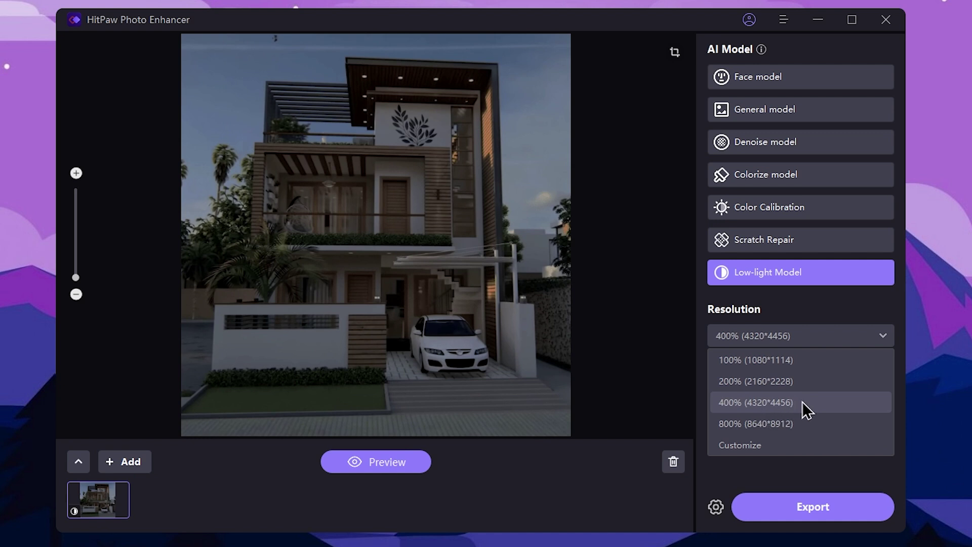
click(782, 402)
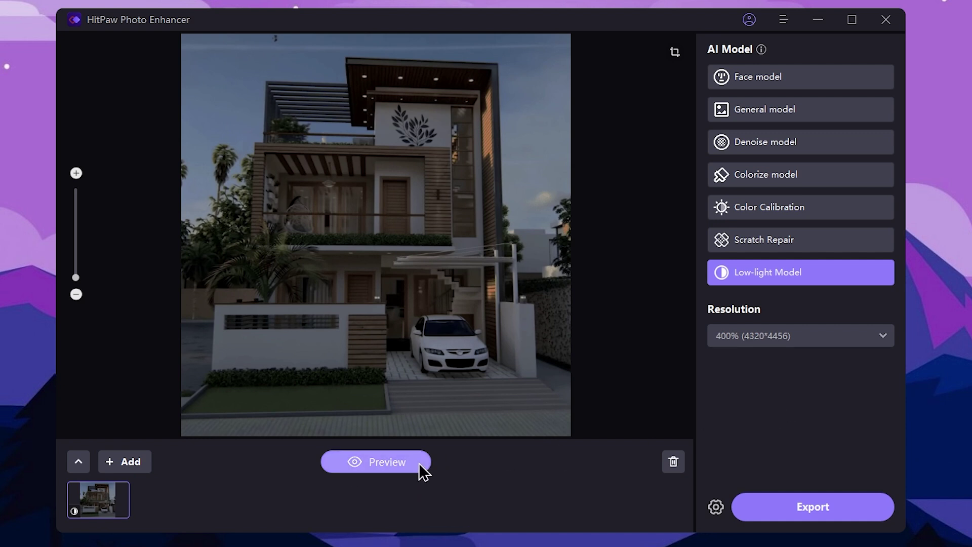
click(397, 469)
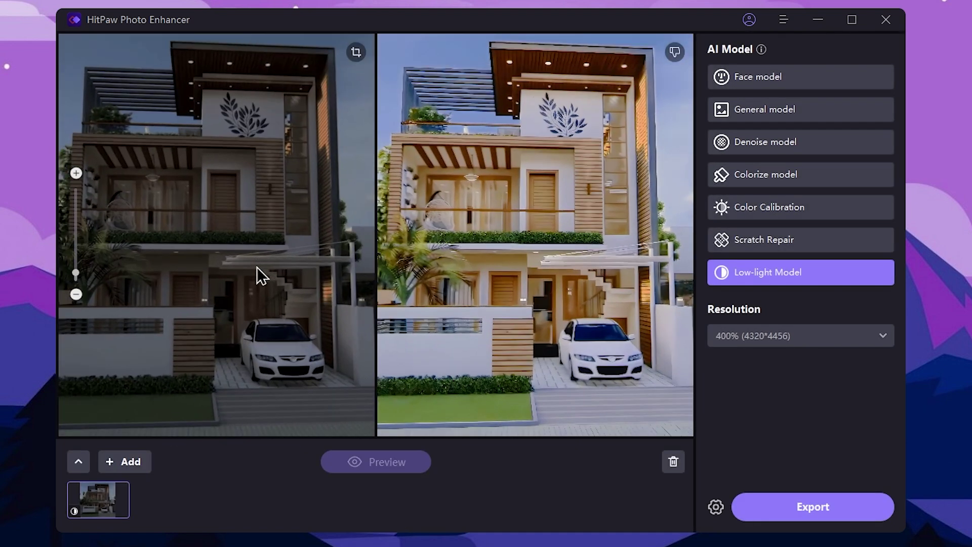
drag(555, 290, 598, 256)
scroll(580, 258, down, 3)
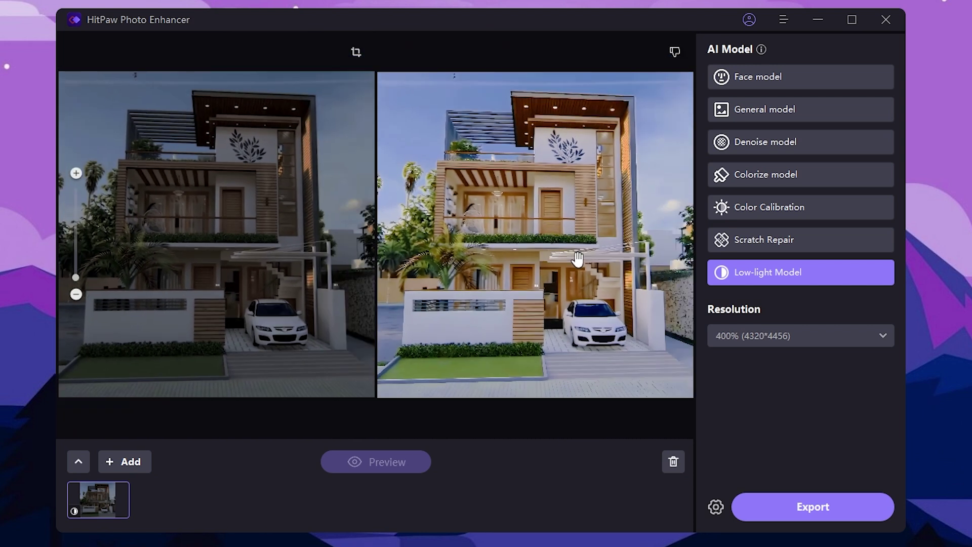
scroll(516, 307, up, 4)
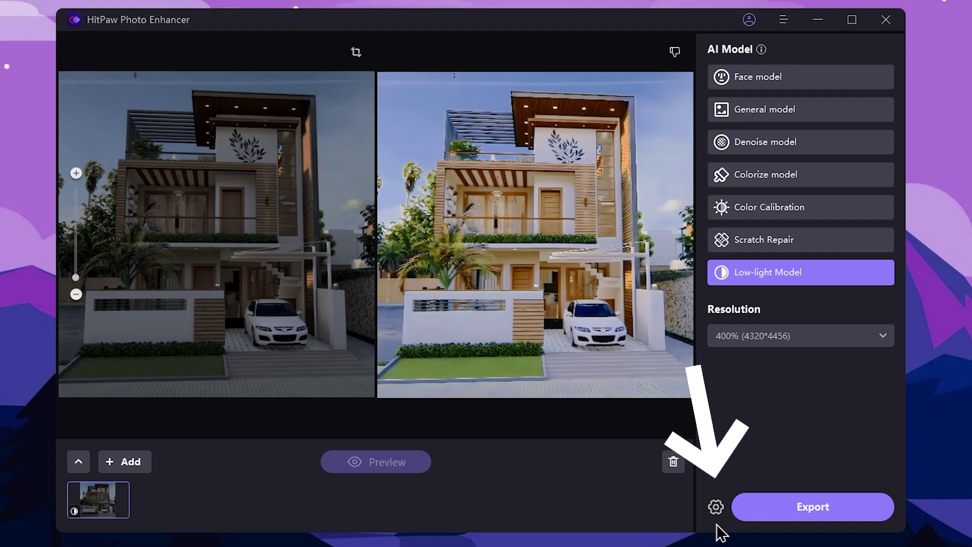
Keep the current save folder, original format and 300 DPI, then export the brightened house photo.
click(714, 508)
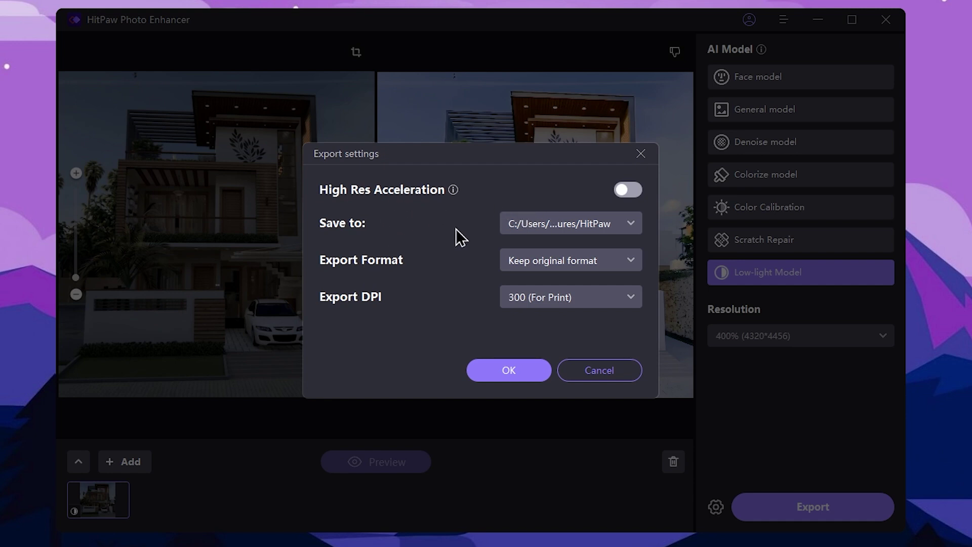
click(622, 232)
click(632, 227)
click(593, 268)
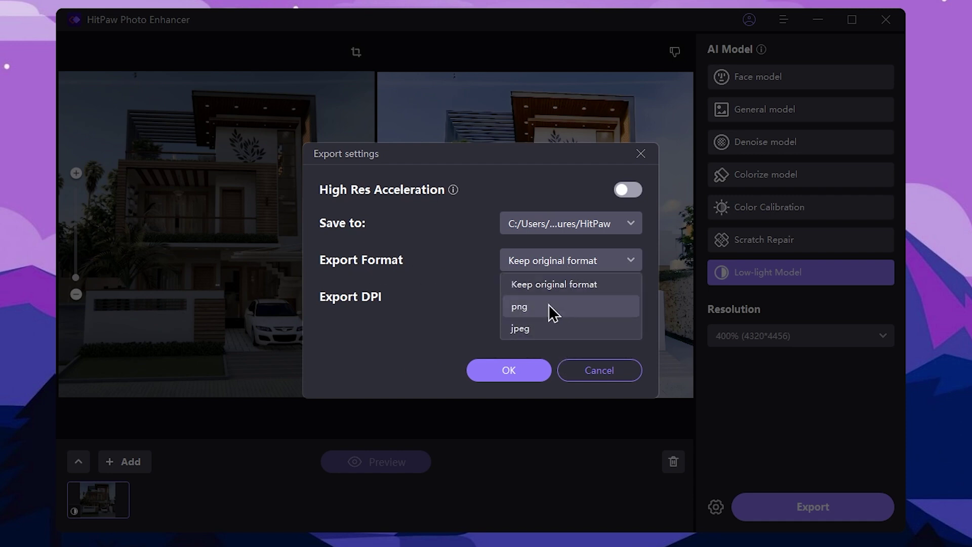
click(549, 200)
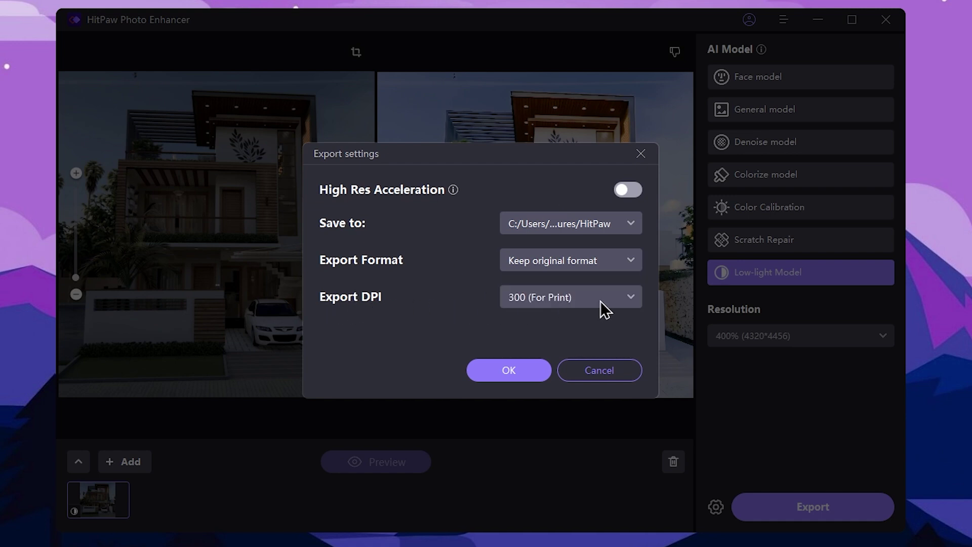
click(616, 303)
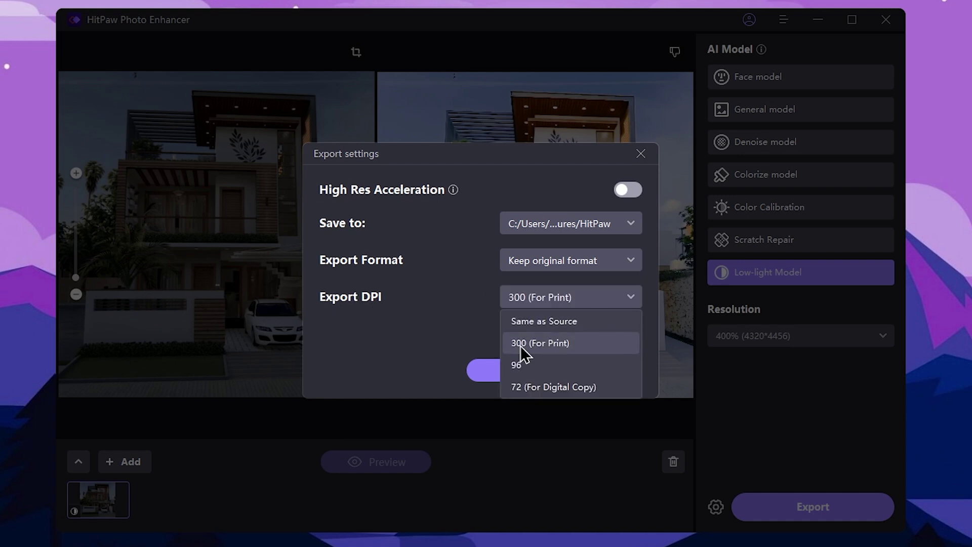
click(554, 348)
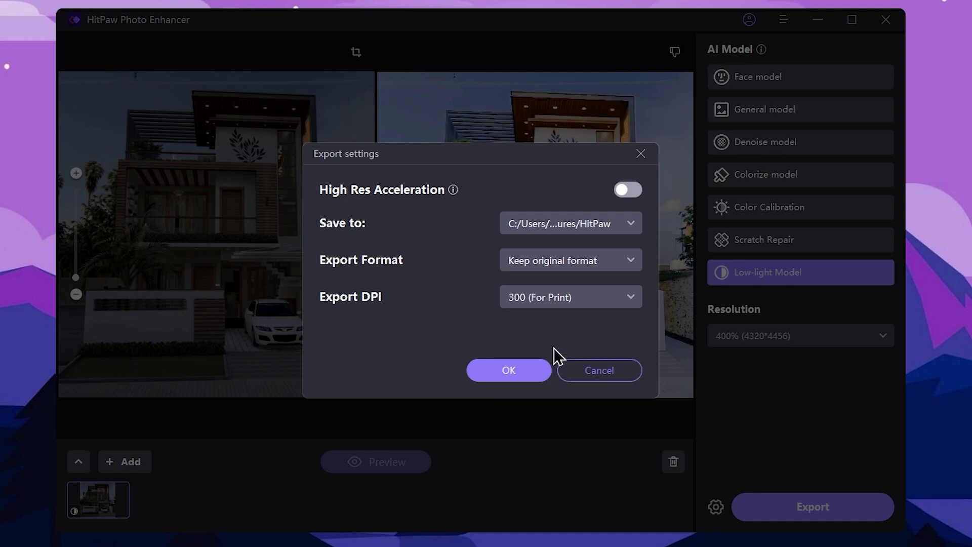
click(509, 375)
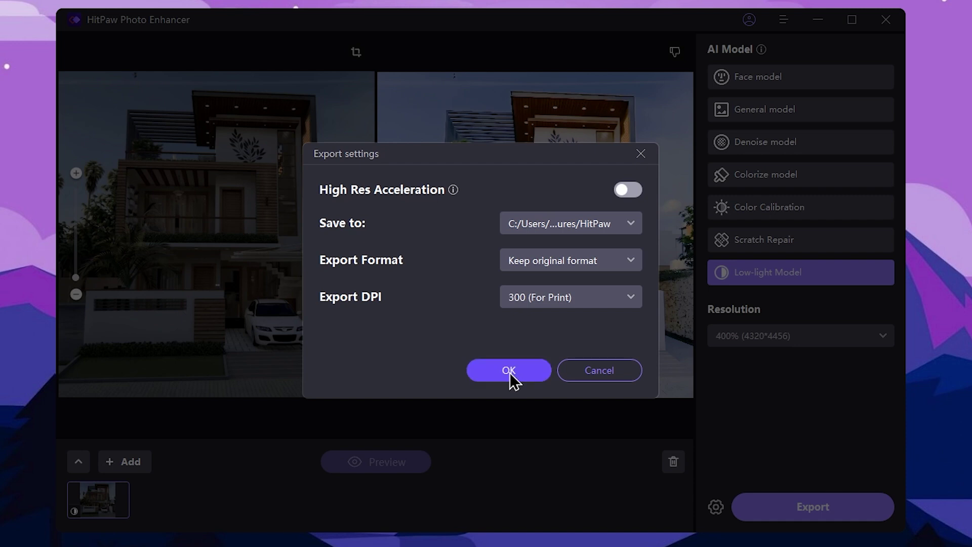
click(785, 513)
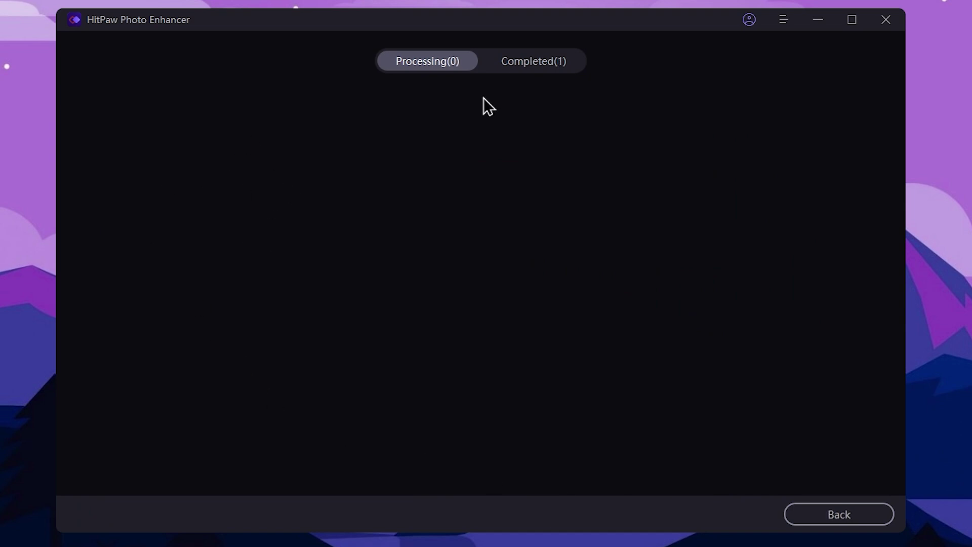
Open the output folder of the finished export from the Completed tab.
click(546, 71)
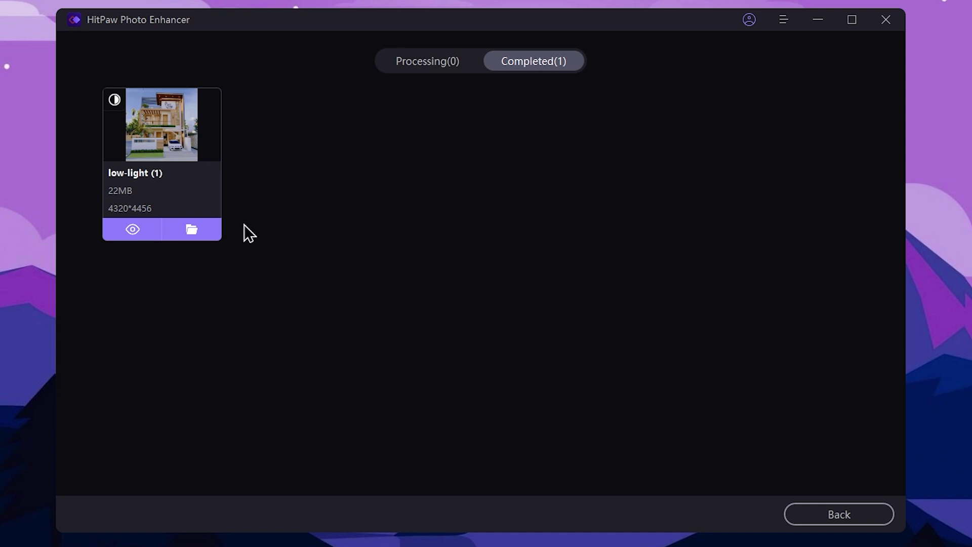
click(192, 231)
drag(503, 130, 552, 63)
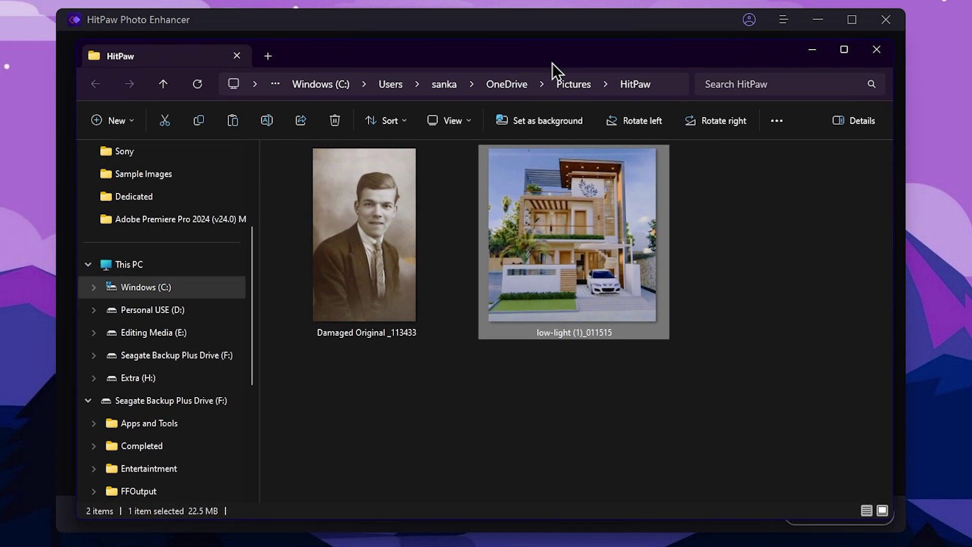
View the repaired portrait and the exported house photo full-size, then close the viewer.
click(426, 272)
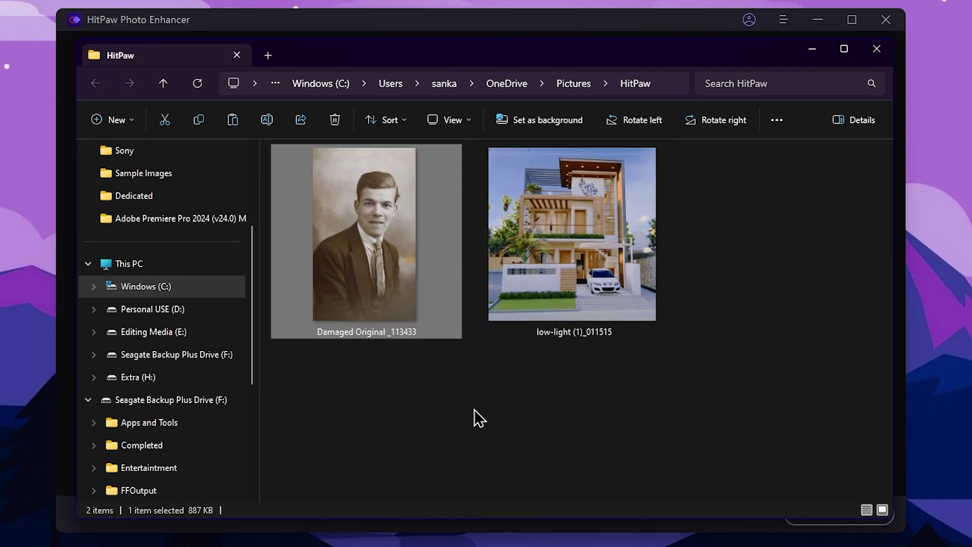
double_click(393, 260)
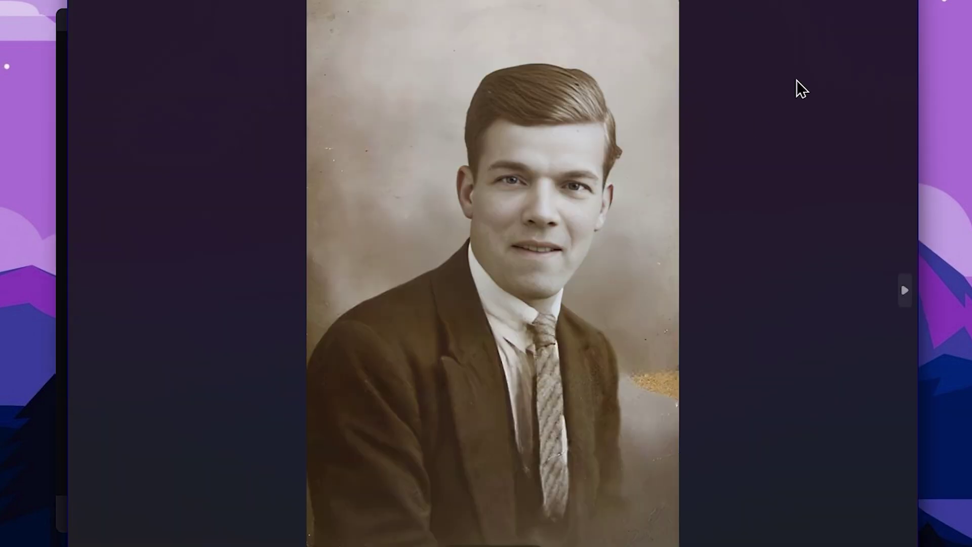
key(Escape)
double_click(574, 273)
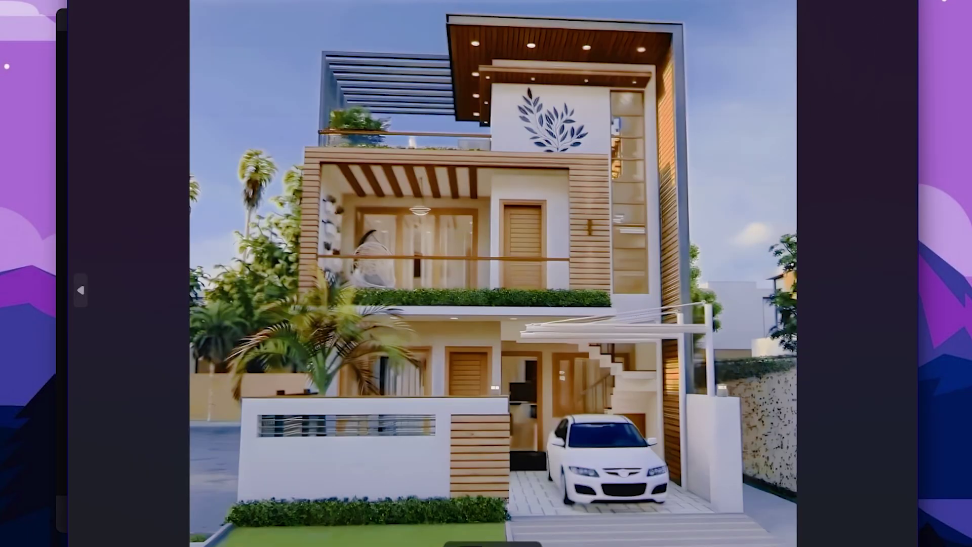
key(Escape)
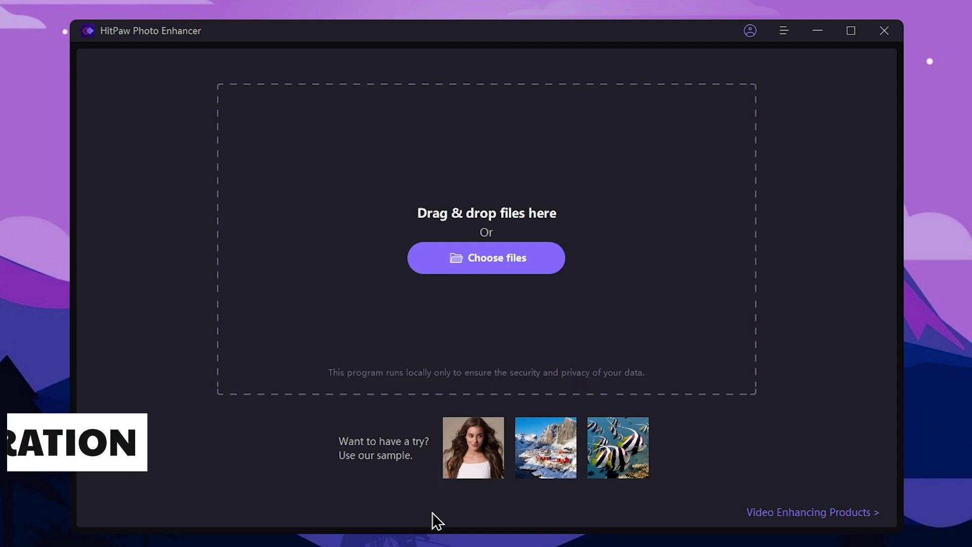
Drag SWSG_Campaign_Photo from Sample Images into the enhancer and minimize the folder window.
key(alt+Tab)
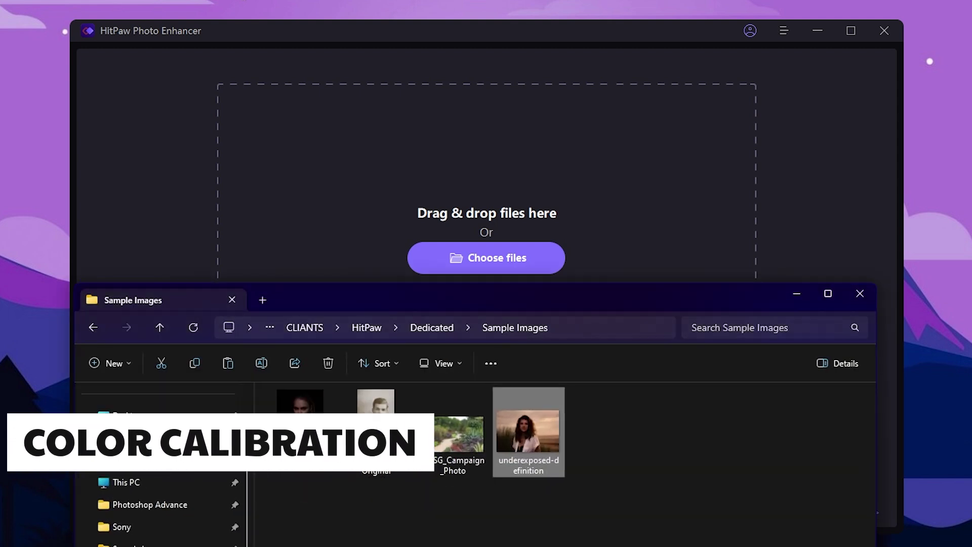
click(451, 451)
drag(450, 451, 520, 232)
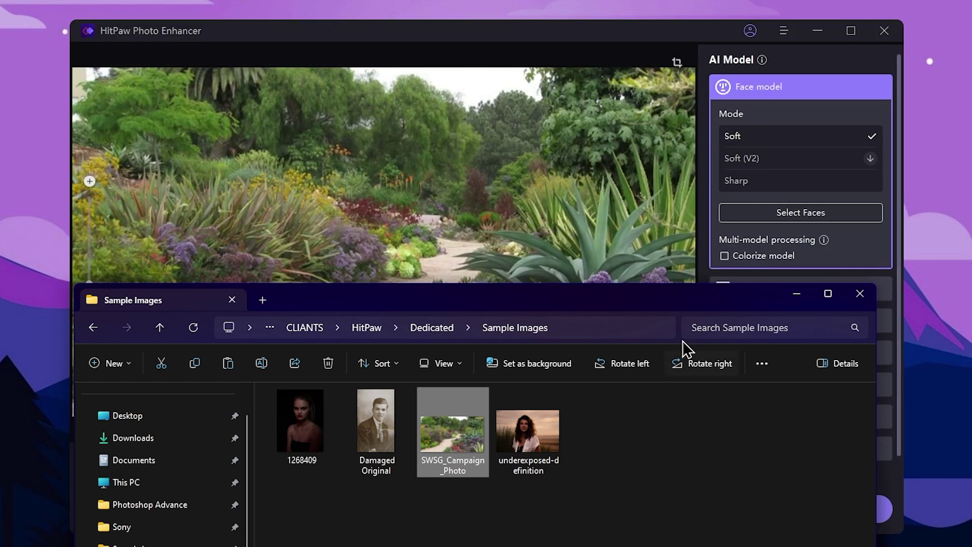
click(798, 296)
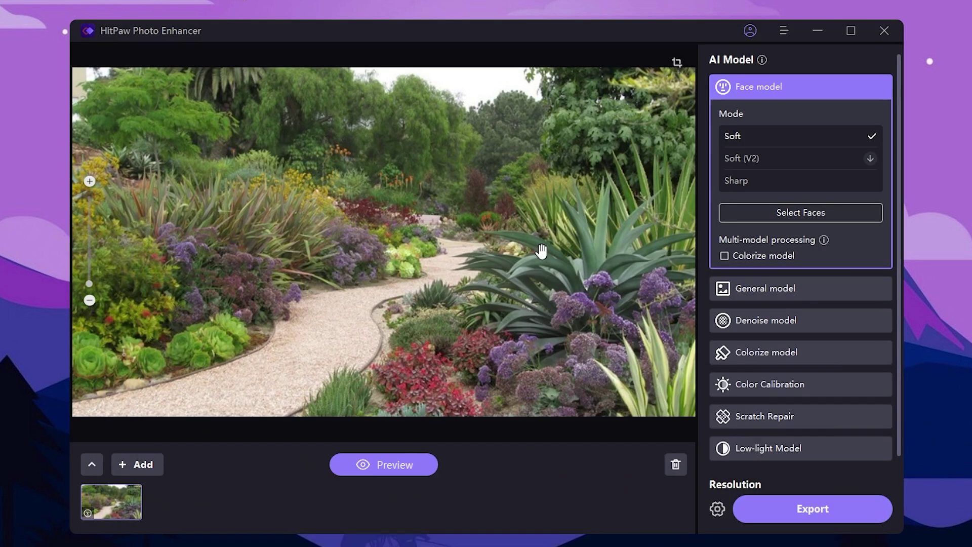
Zoom into the garden photo and pan to the agave and path to inspect it.
scroll(332, 211, up, 5)
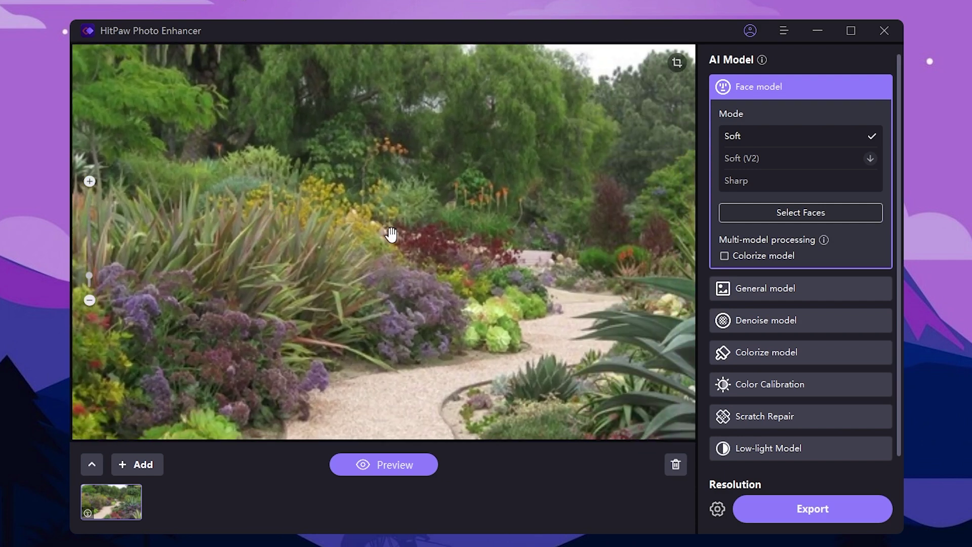
drag(391, 234, 359, 174)
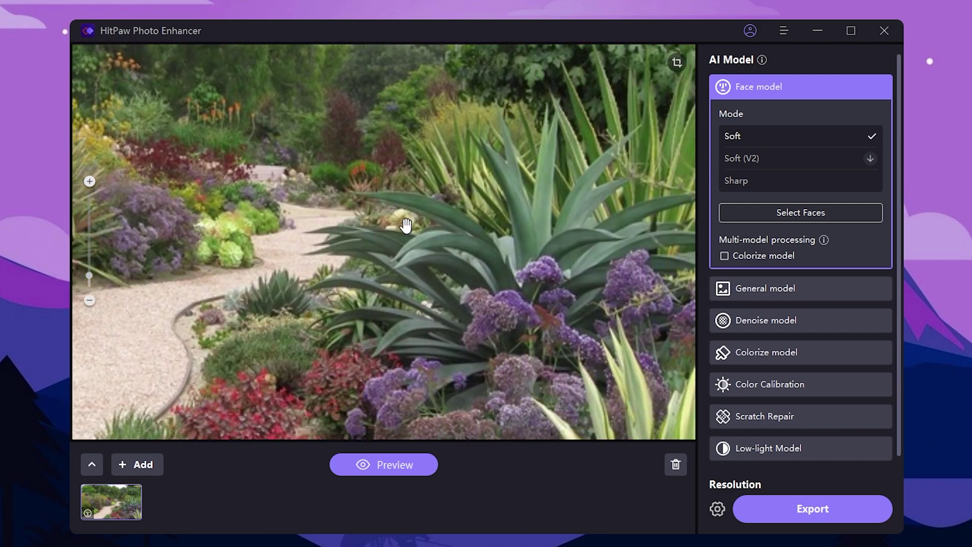
scroll(421, 243, down, 5)
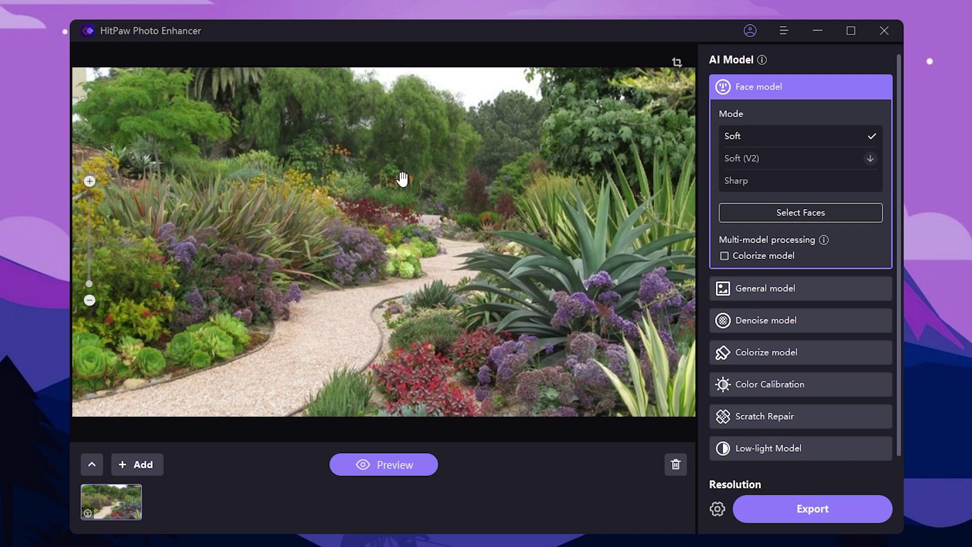
scroll(251, 227, up, 3)
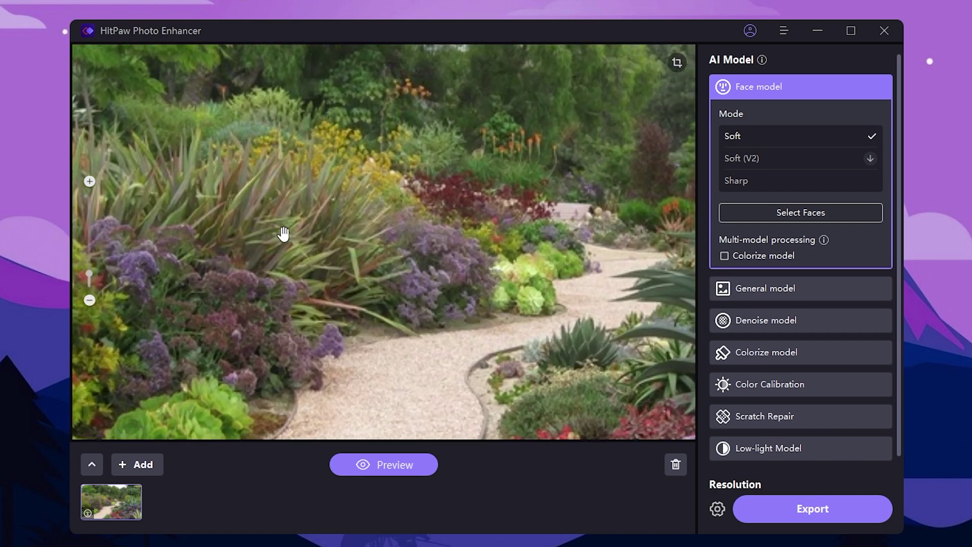
scroll(284, 238, down, 3)
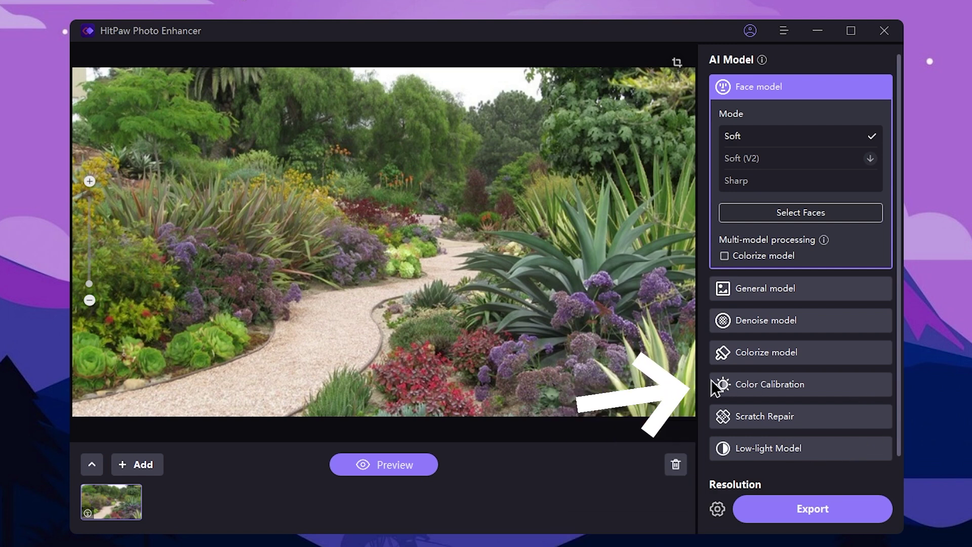
Choose the Color Calibration model and keep output resolution at 400% (2852*1600).
click(808, 389)
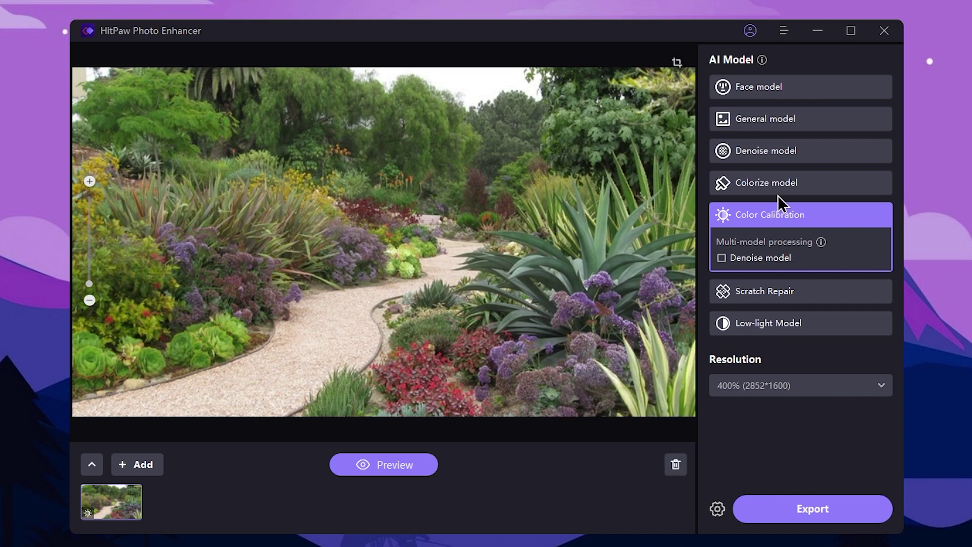
mouse_move(787, 221)
click(768, 388)
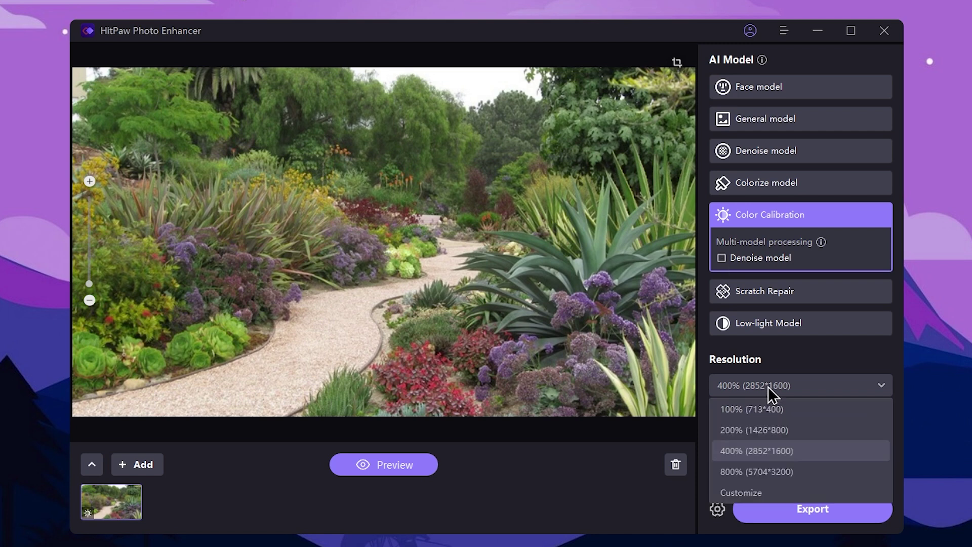
click(780, 460)
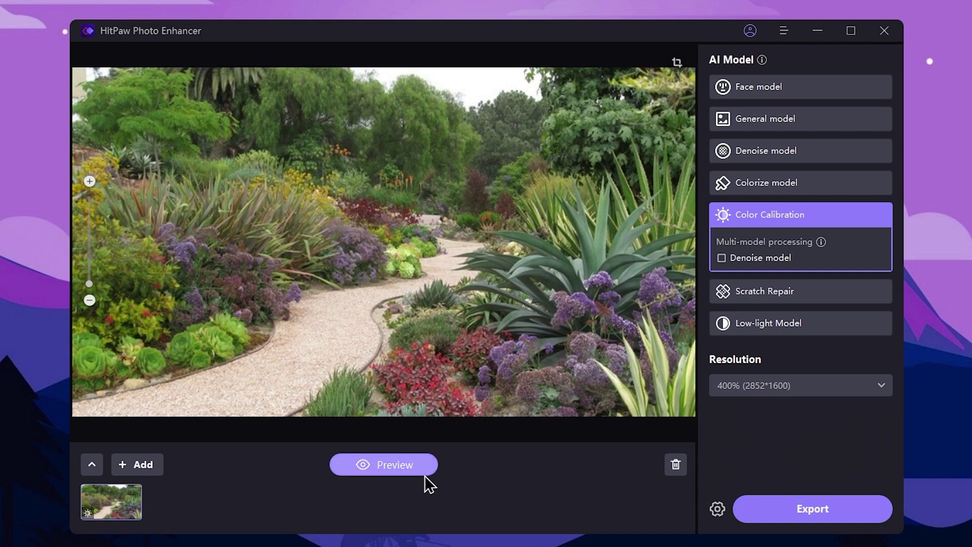
click(397, 468)
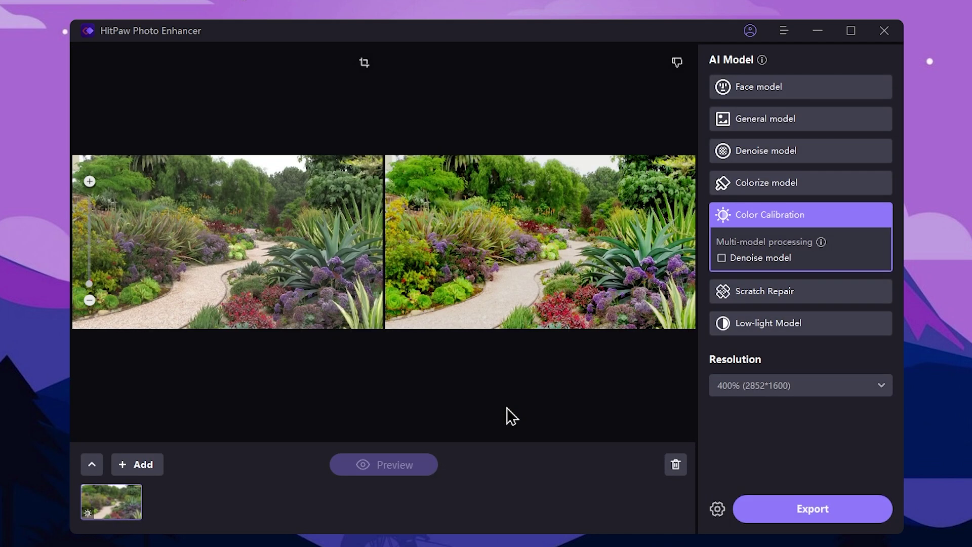
scroll(590, 293, up, 3)
scroll(598, 281, up, 3)
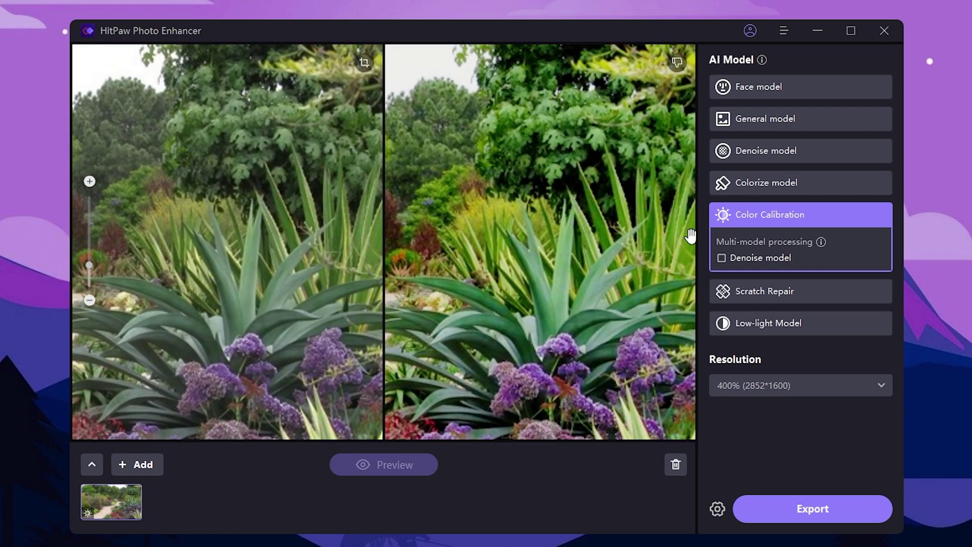
scroll(610, 241, down, 4)
scroll(626, 238, up, 2)
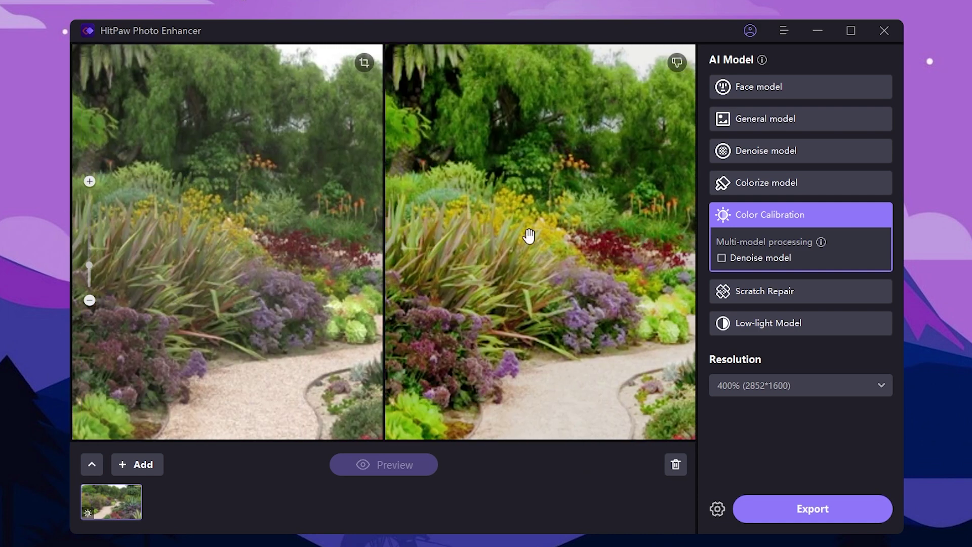
scroll(625, 242, up, 3)
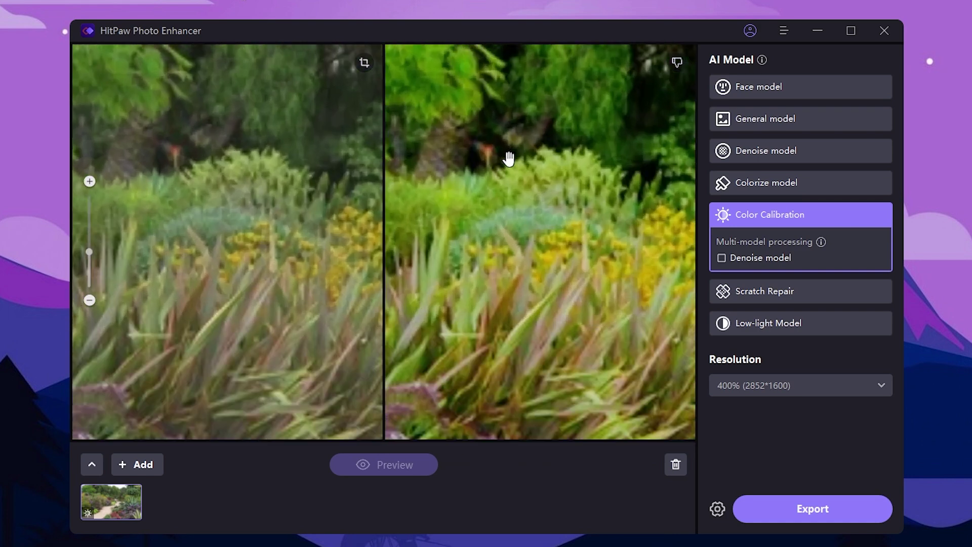
drag(509, 159, 569, 337)
scroll(549, 210, down, 4)
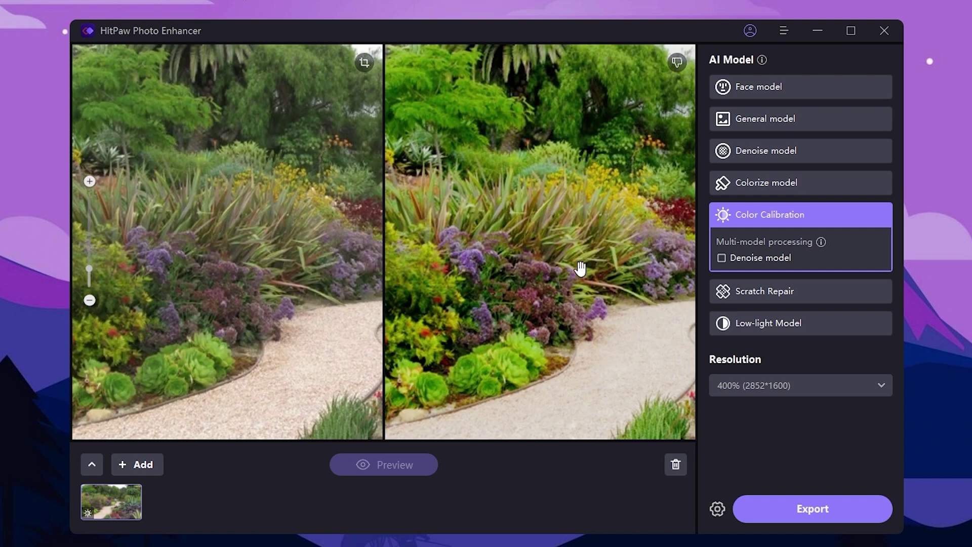
scroll(580, 268, down, 3)
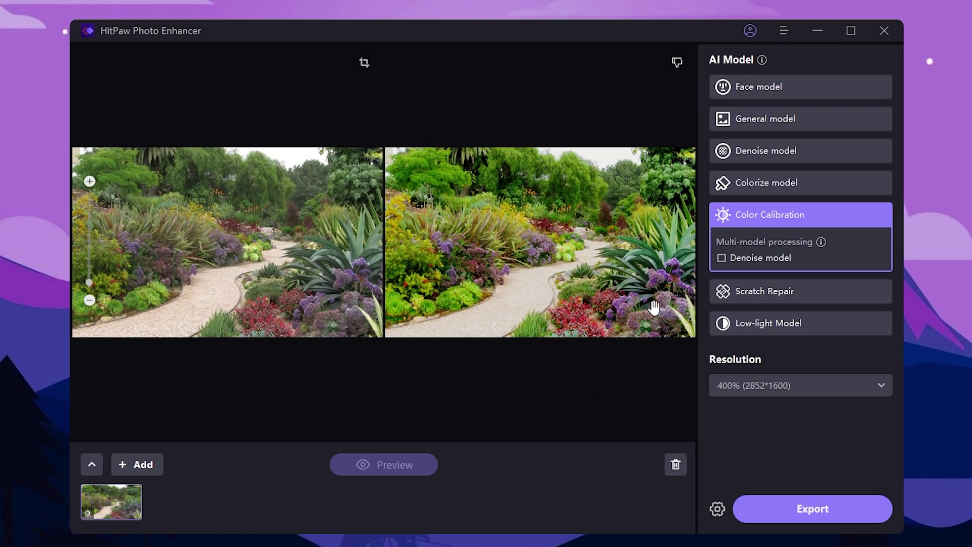
scroll(654, 307, down, 1)
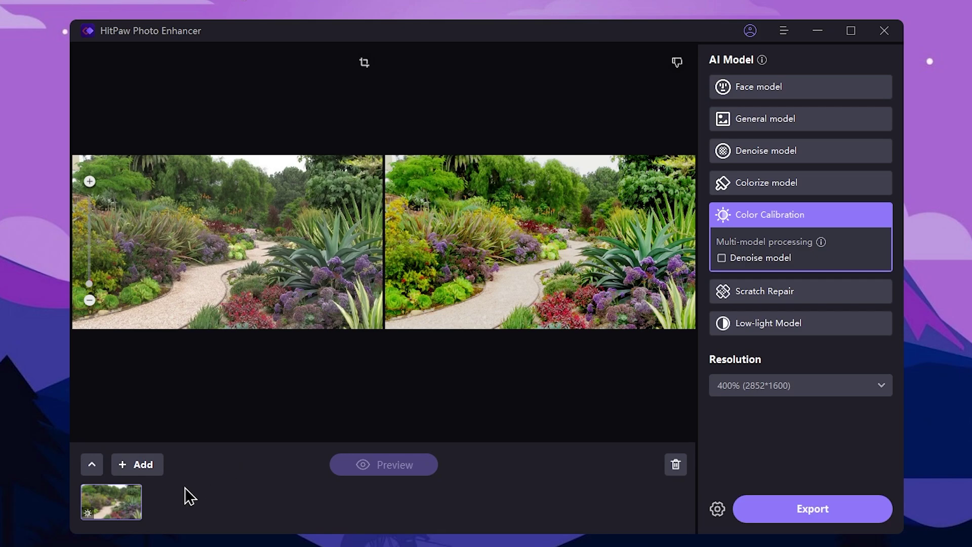
mouse_move(135, 493)
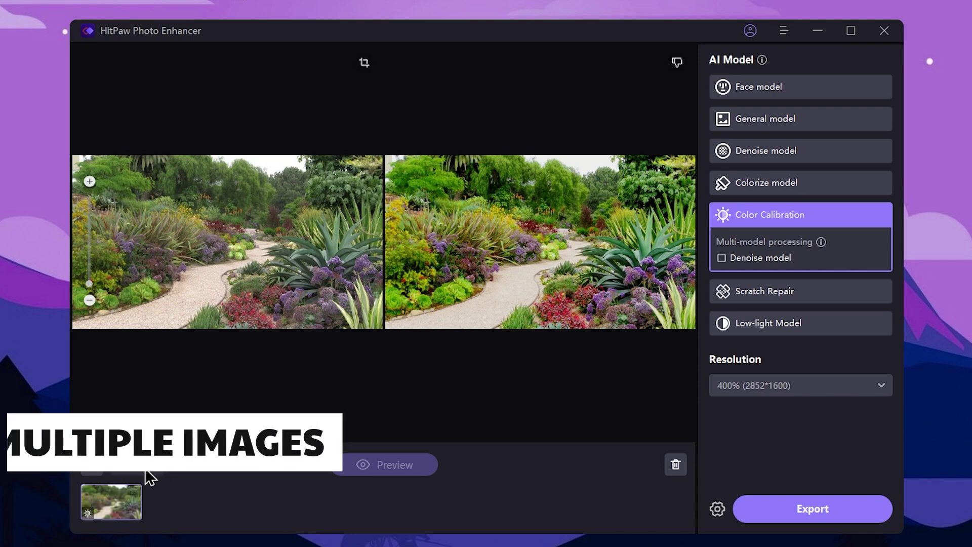
Dismiss the Choose Images dialog without adding files, then delete the garden photo's thumbnail.
click(147, 469)
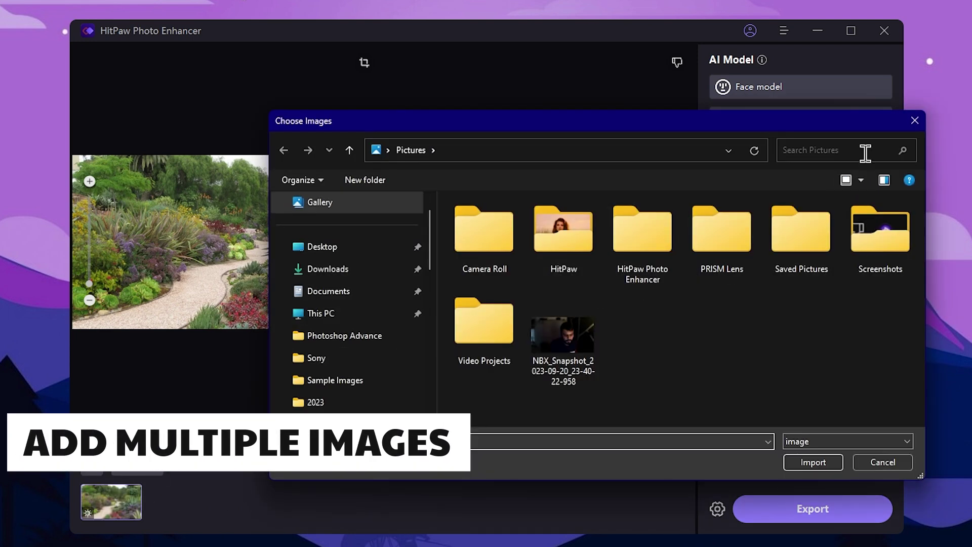
click(915, 122)
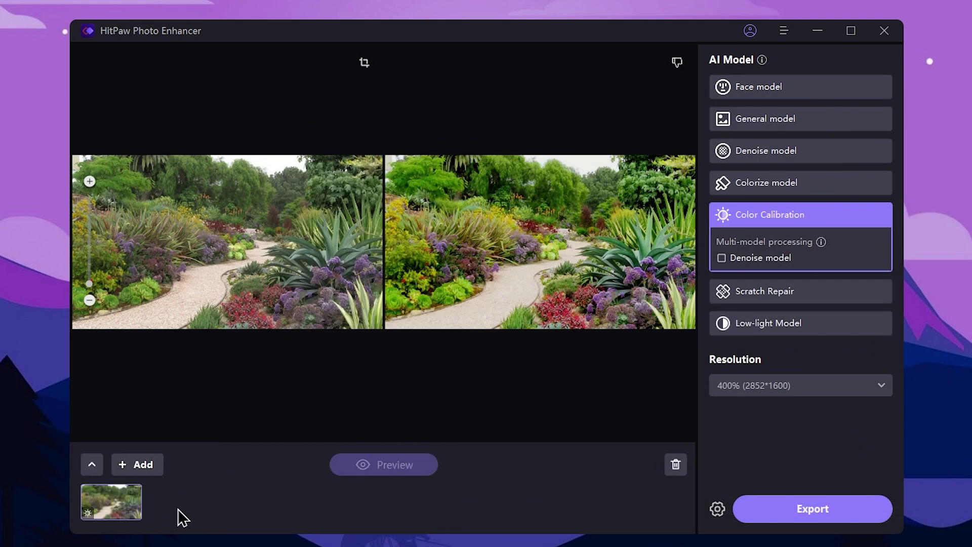
mouse_move(133, 495)
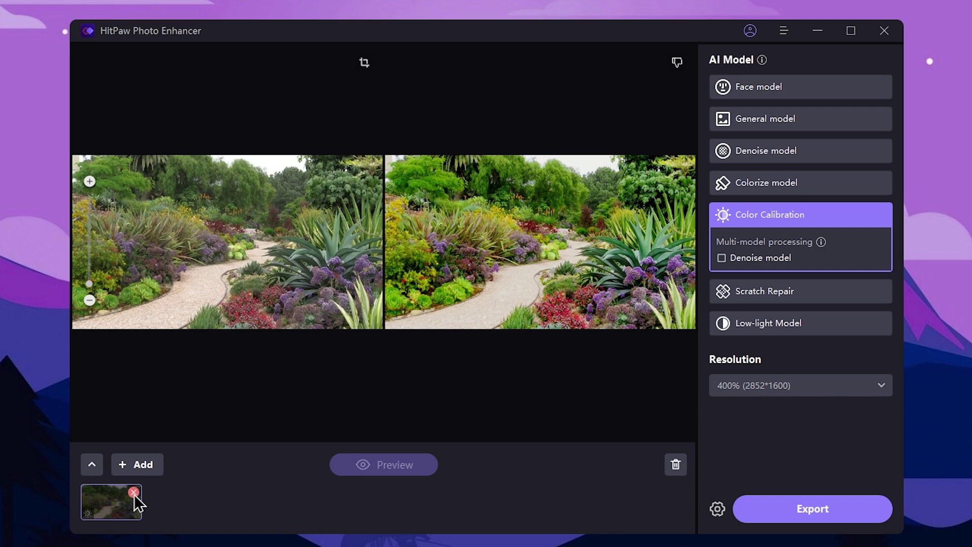
click(133, 492)
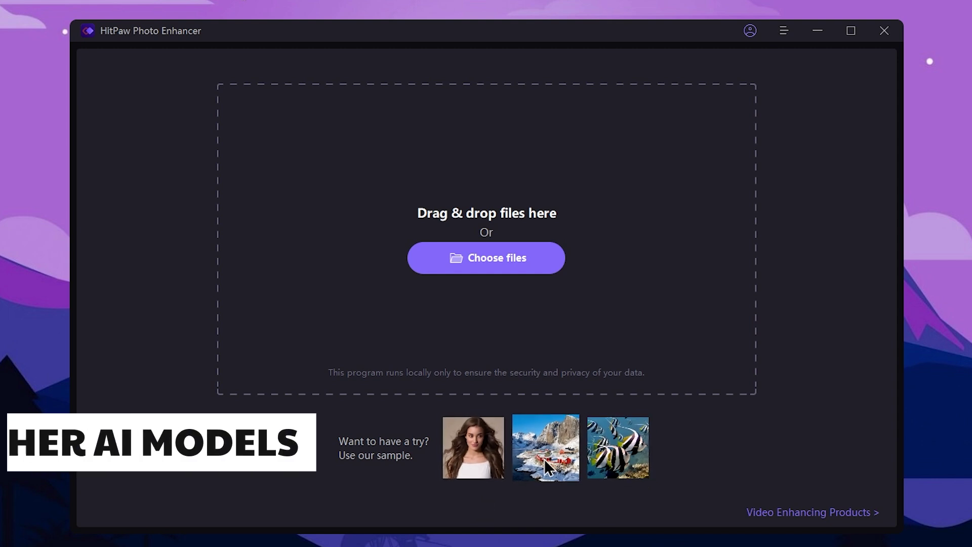
Load the blurry woman sample portrait and read the AI model descriptions.
click(484, 458)
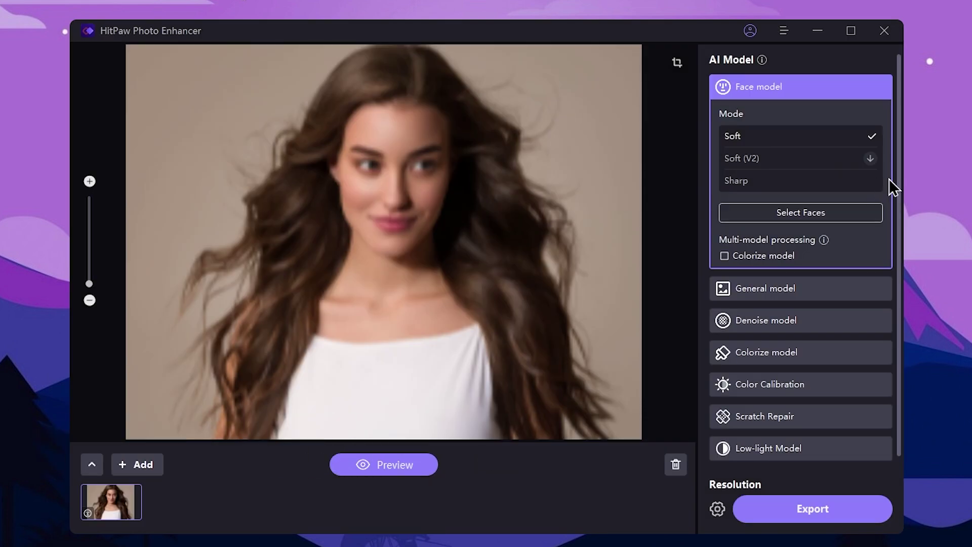
mouse_move(766, 459)
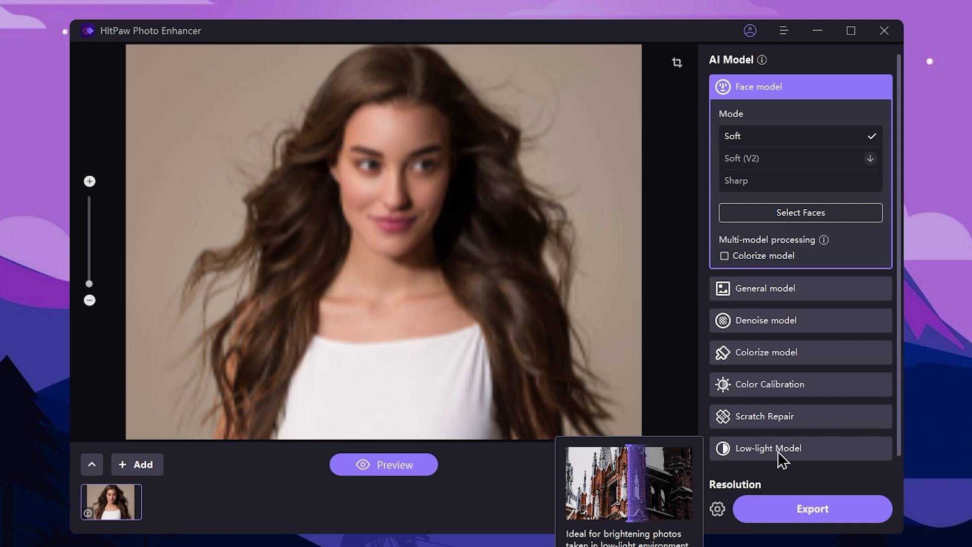
mouse_move(752, 425)
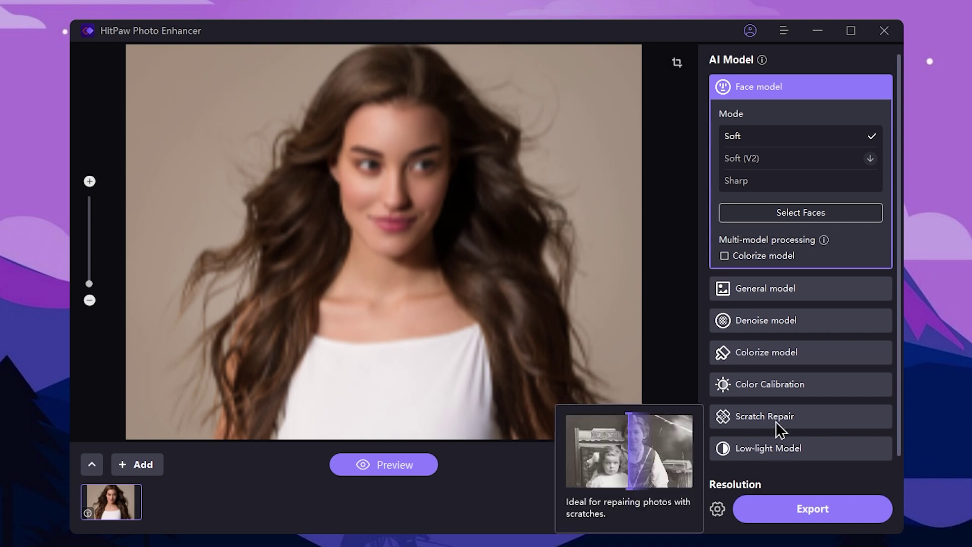
mouse_move(774, 391)
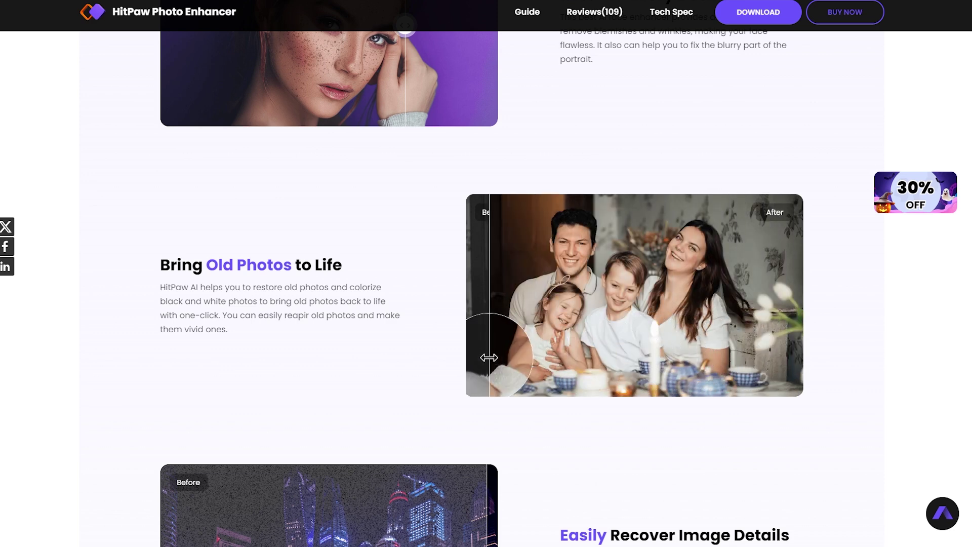
scroll(526, 354, down, 5)
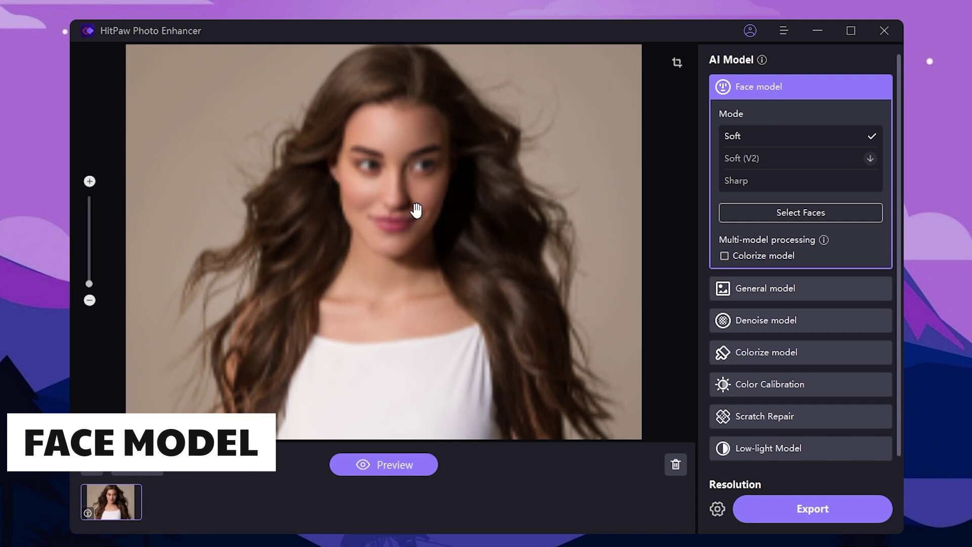
Set the Face model mode to Sharp.
mouse_move(768, 92)
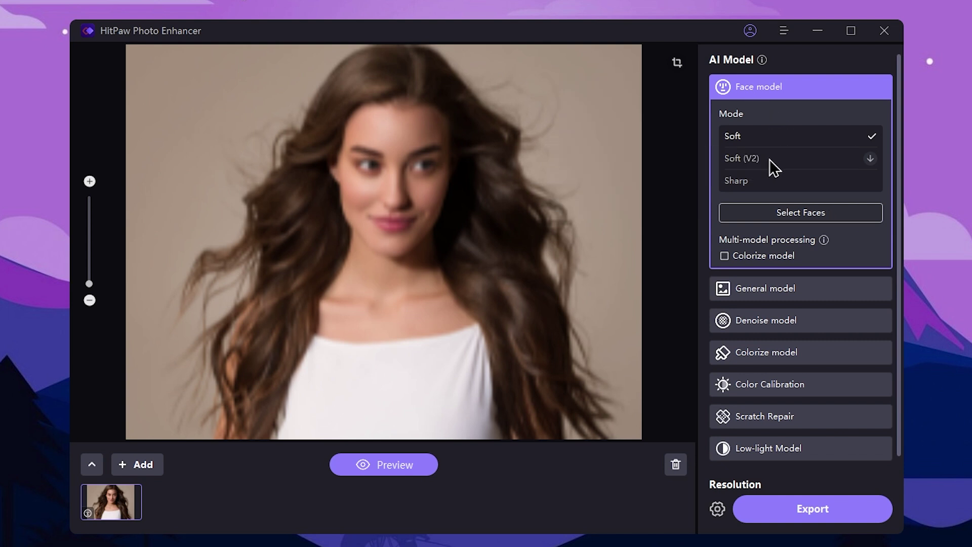
mouse_move(755, 180)
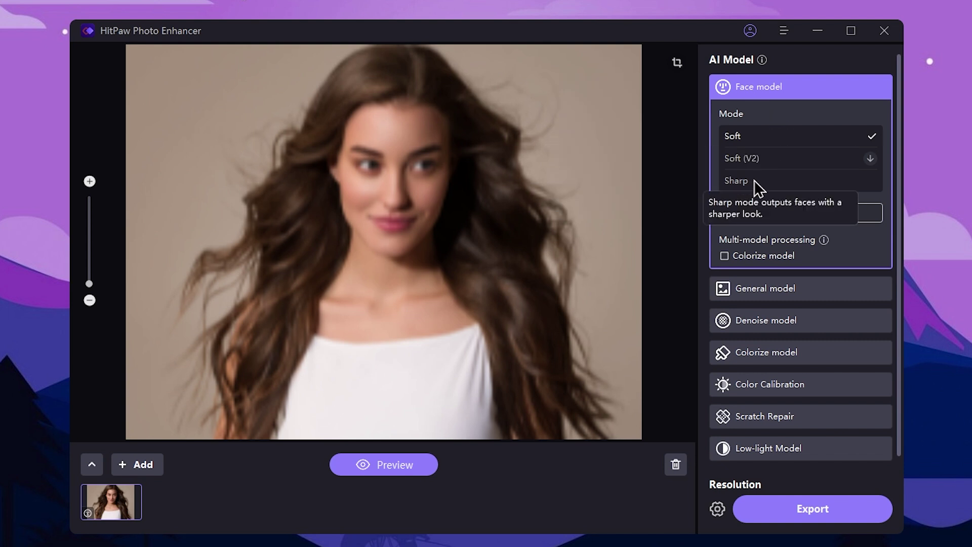
click(755, 181)
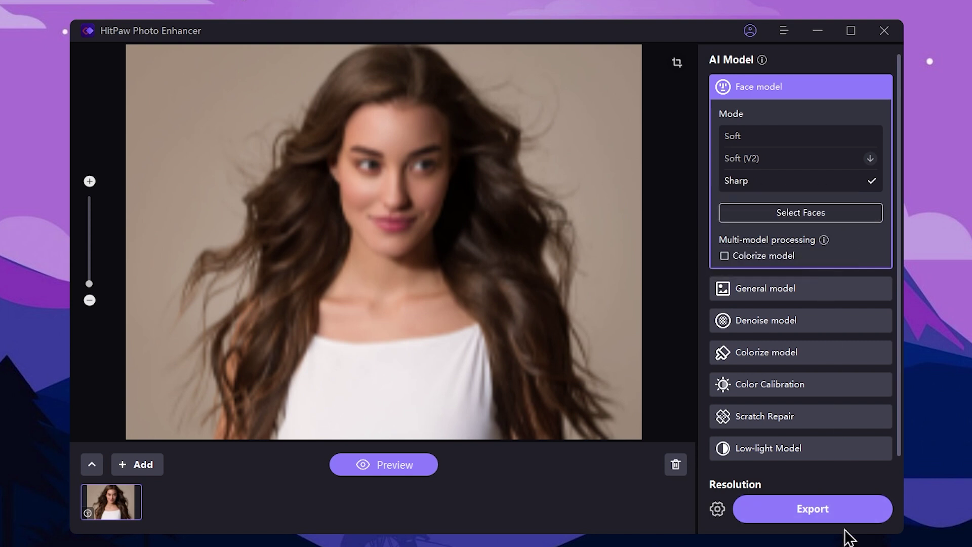
Preview the sharpened portrait and zoom to compare it with the blurry original.
click(403, 463)
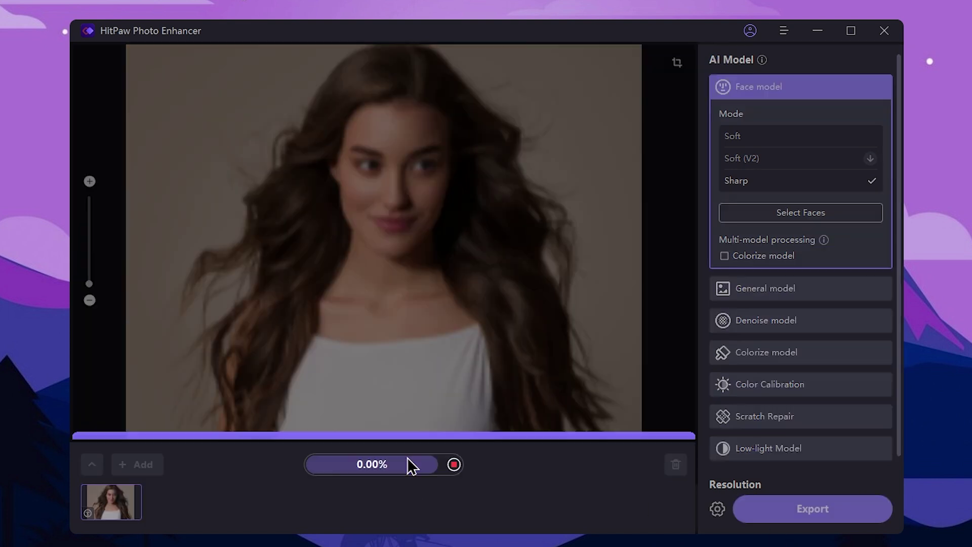
scroll(536, 196, up, 3)
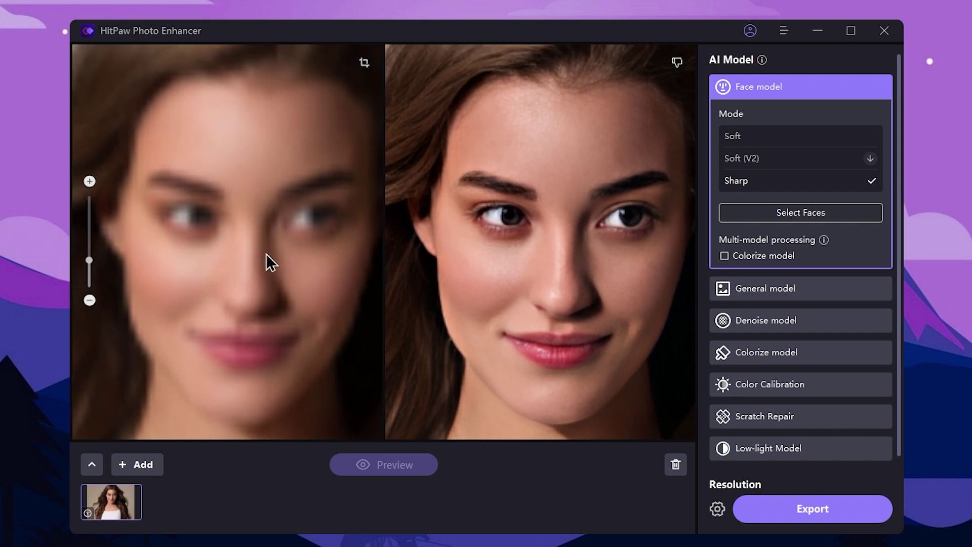
scroll(494, 279, down, 1)
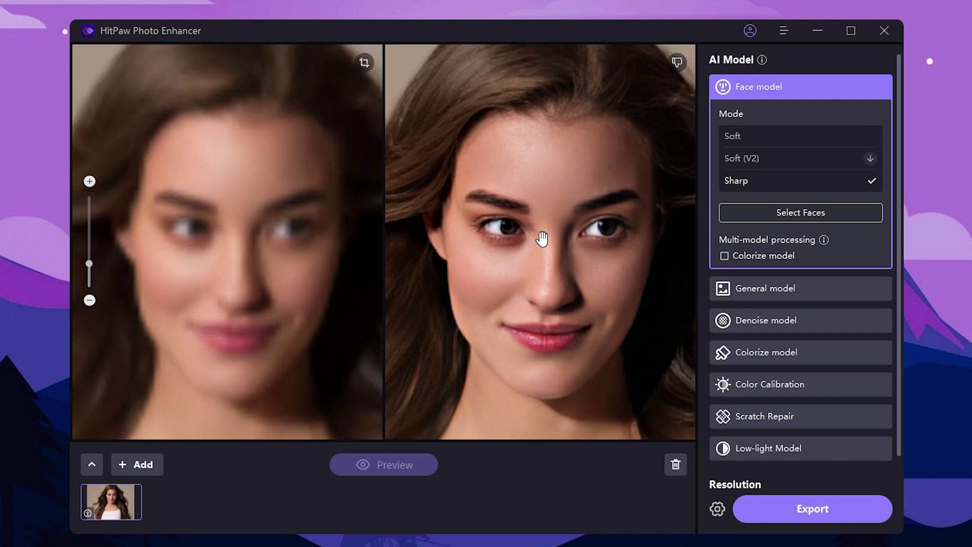
scroll(557, 257, down, 1)
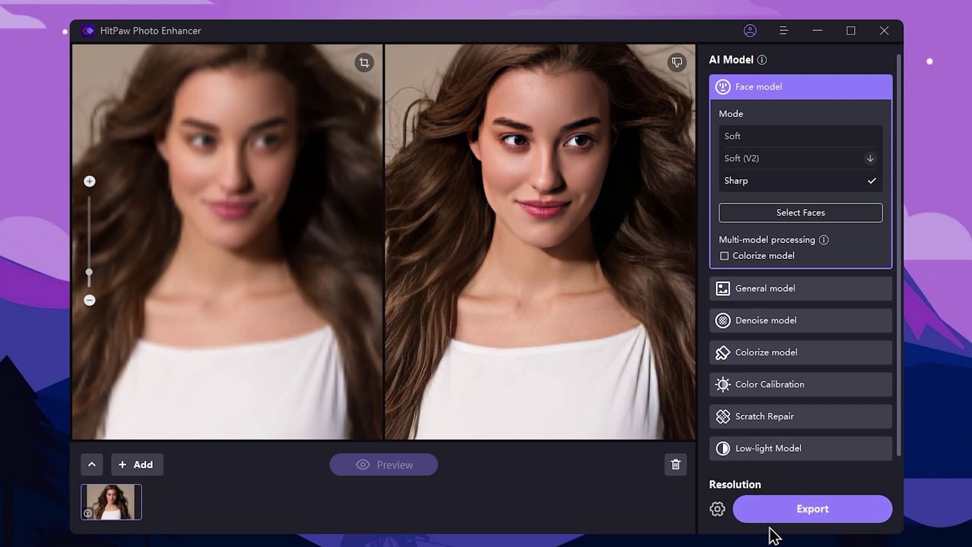
Export the sharpened portrait as 03_114156 and open its output folder from Completed exports.
click(800, 520)
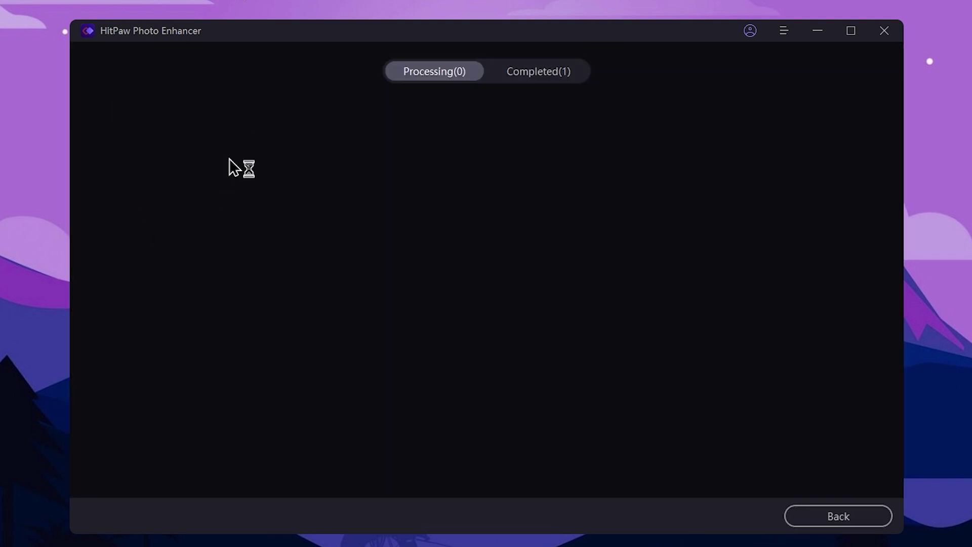
click(527, 78)
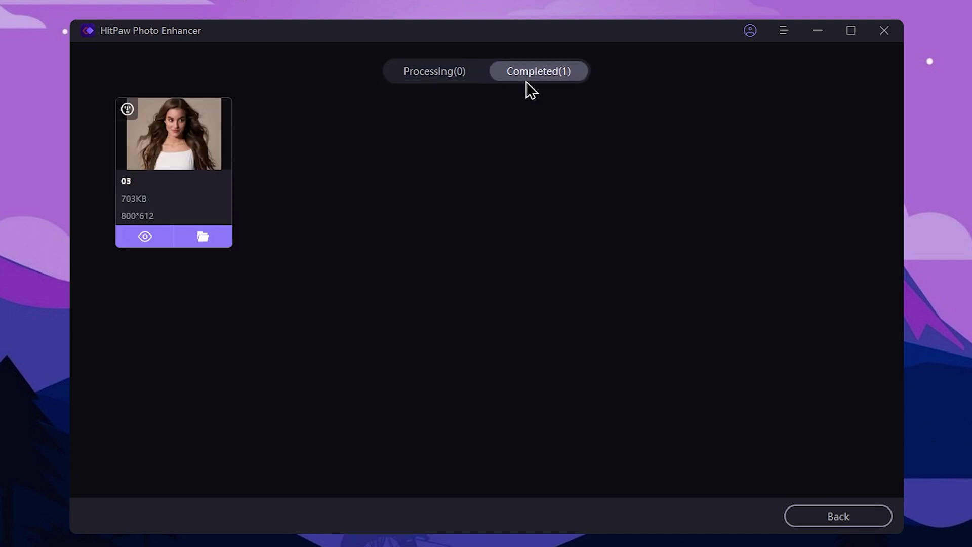
click(205, 238)
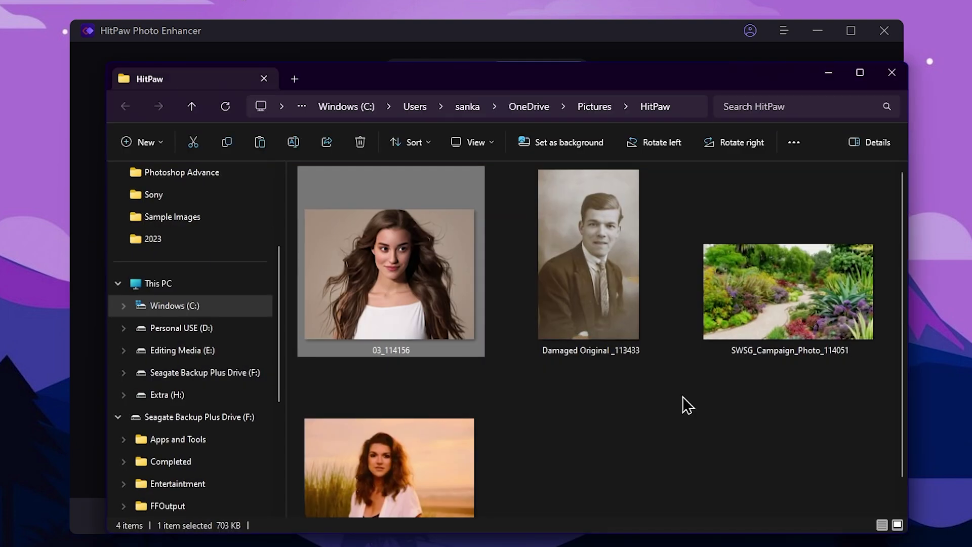